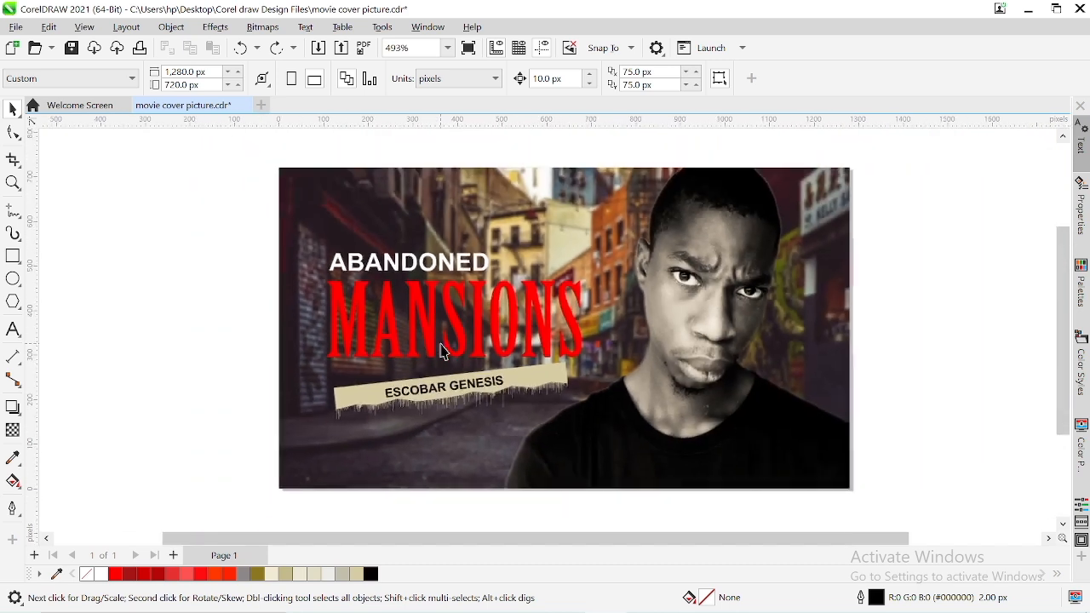
Add a second blank page after the movie cover page
scroll(753, 303, up, 3)
scroll(753, 302, down, 3)
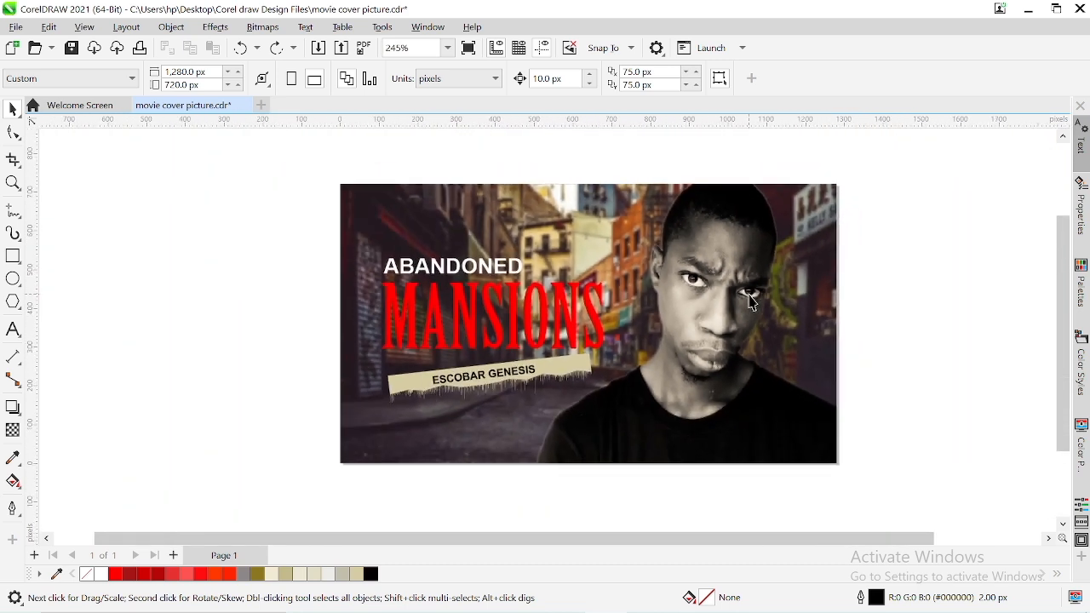
click(448, 51)
click(428, 67)
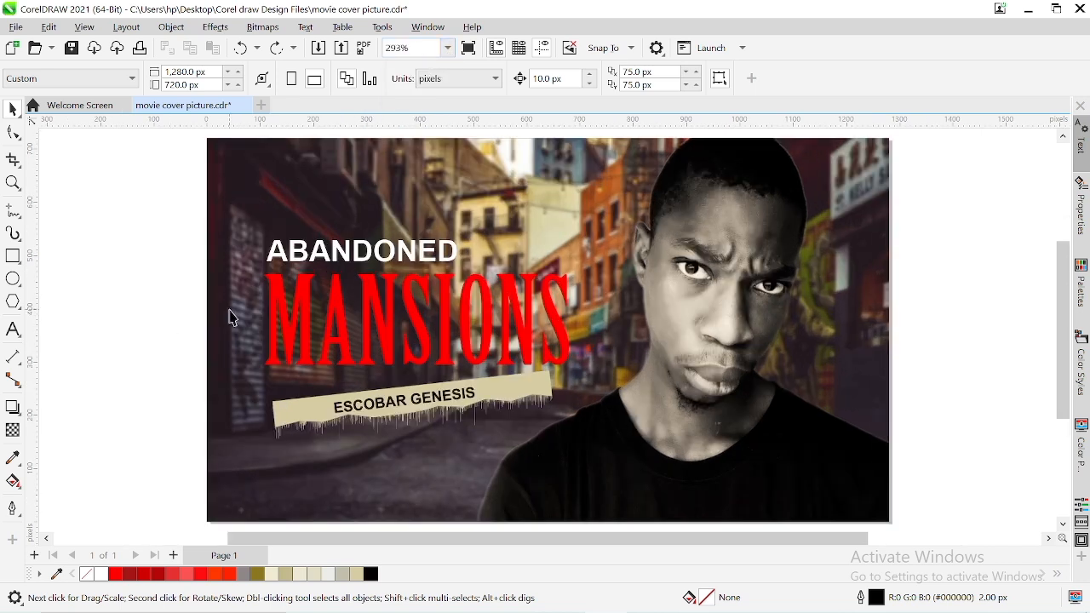
key(ctrl+a)
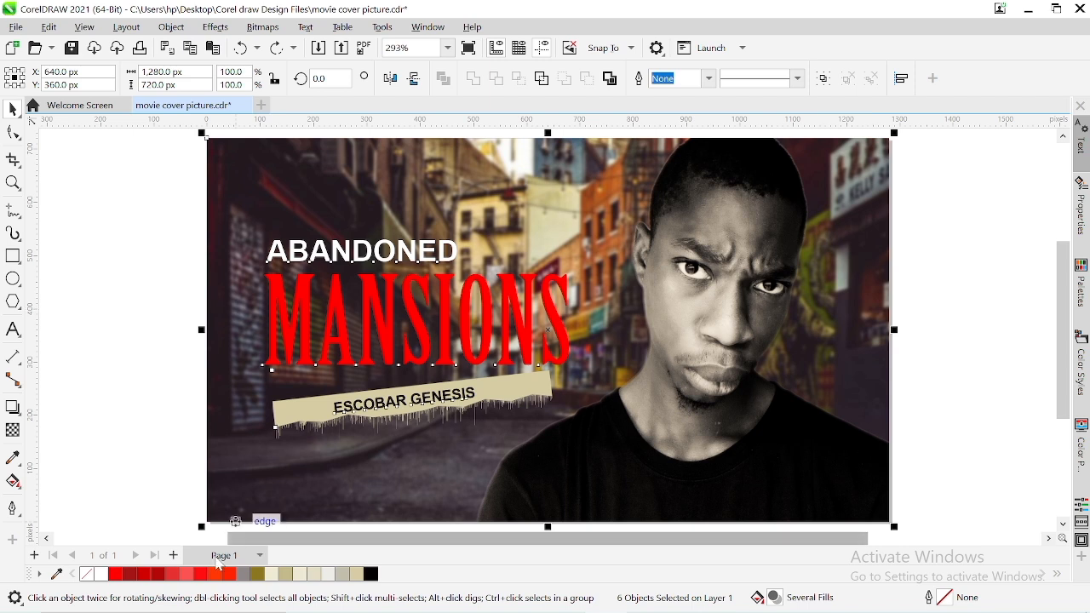
click(174, 555)
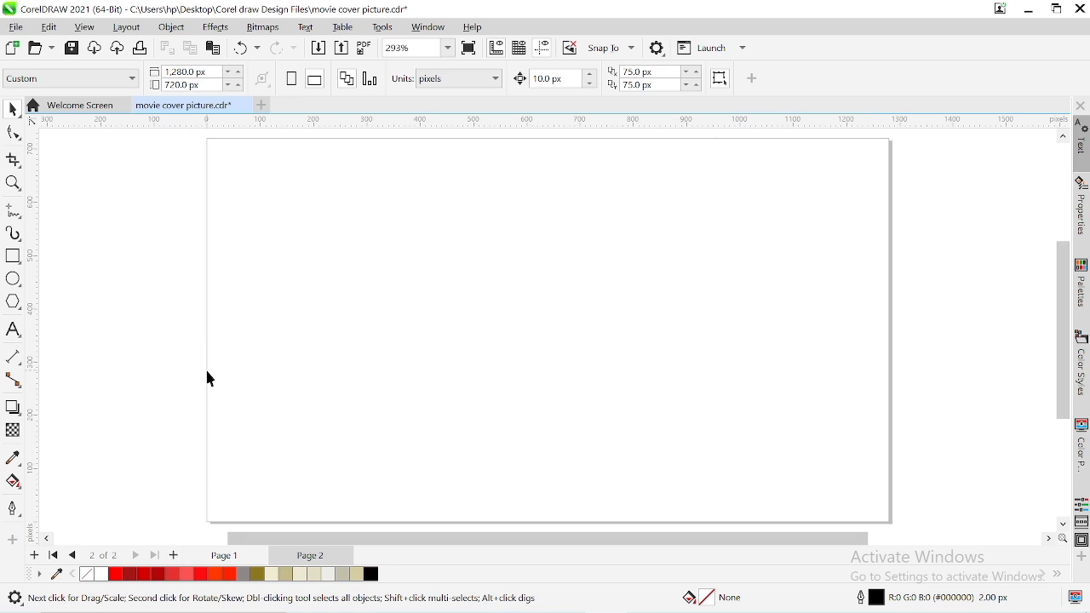
Draw a rectangle about 1,155 × 535 px on Page 2 and center it on the page
double_click(195, 72)
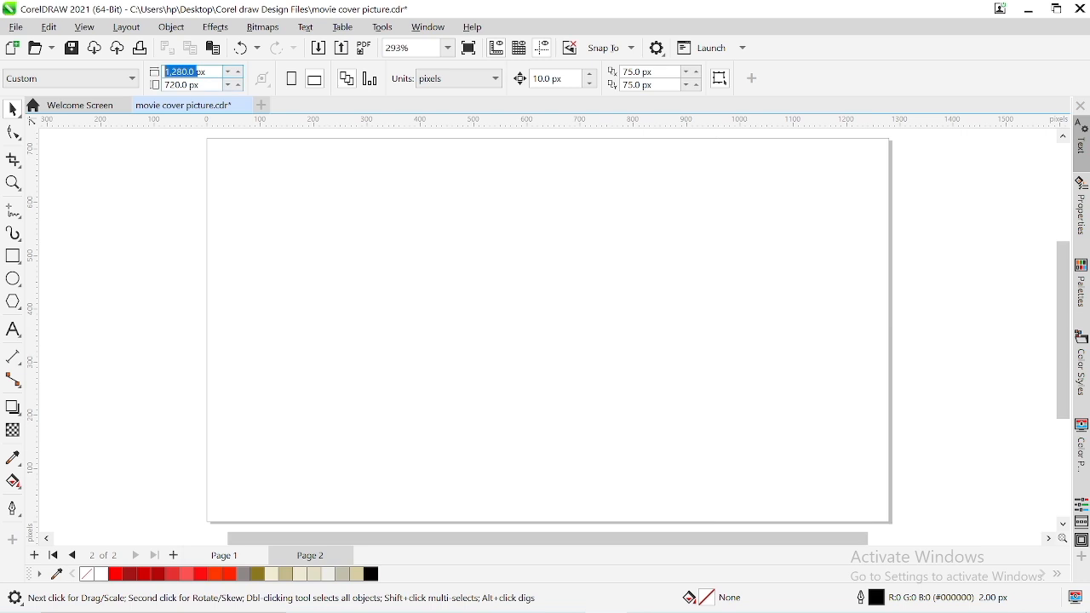
double_click(189, 86)
click(158, 201)
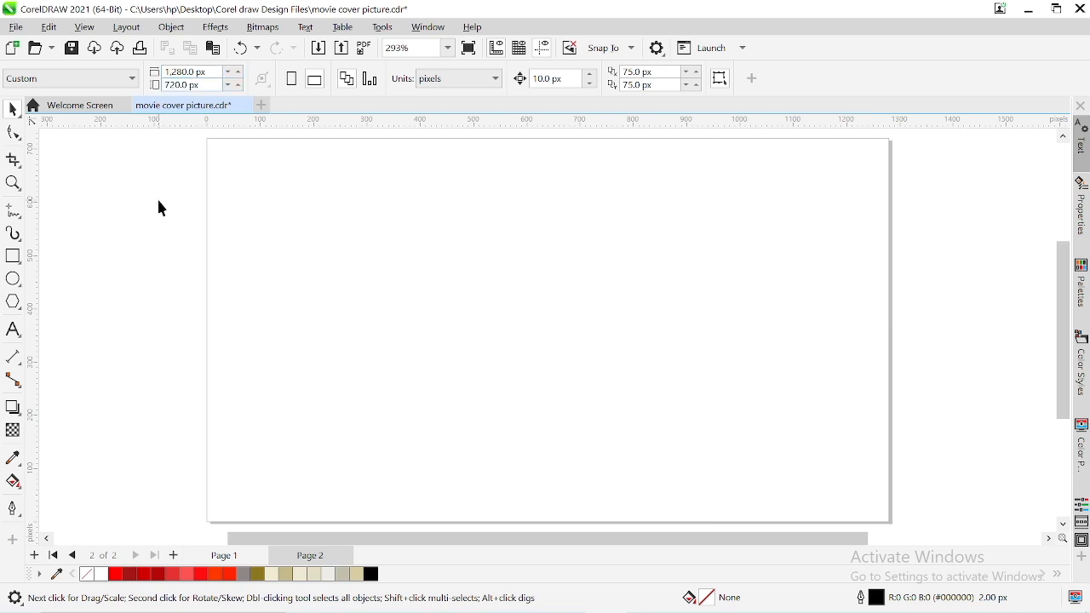
click(13, 258)
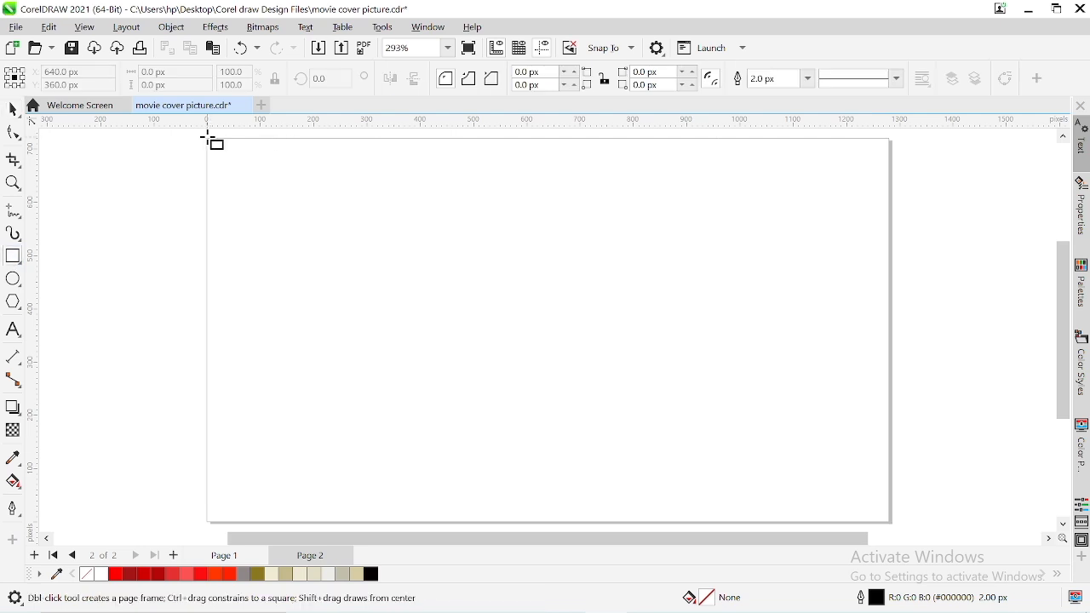
mouse_move(207, 139)
mouse_down()
mouse_move(377, 233)
mouse_move(826, 423)
mouse_up()
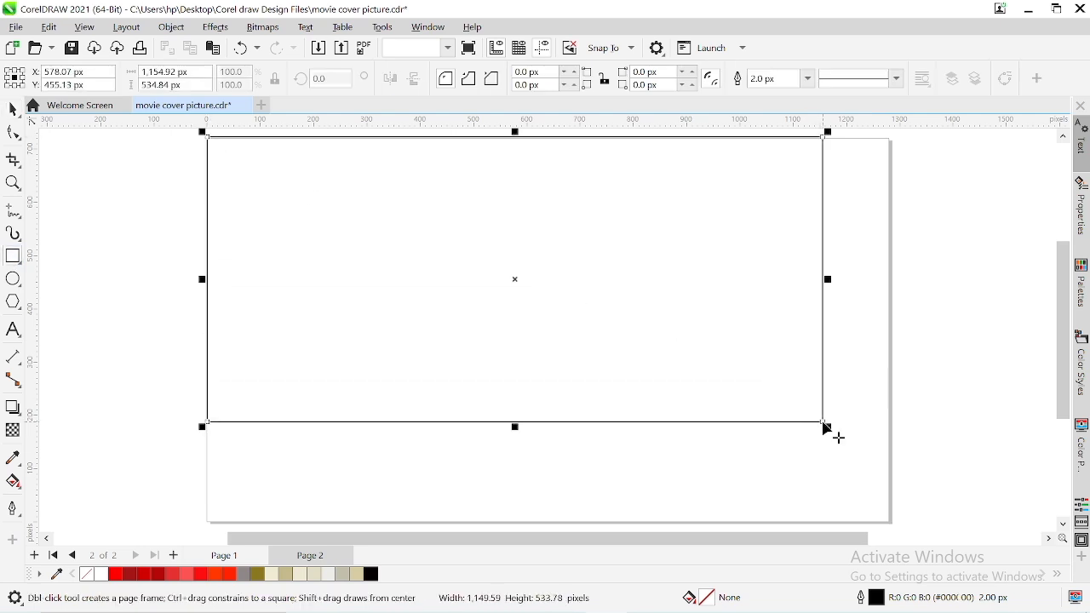
key(p)
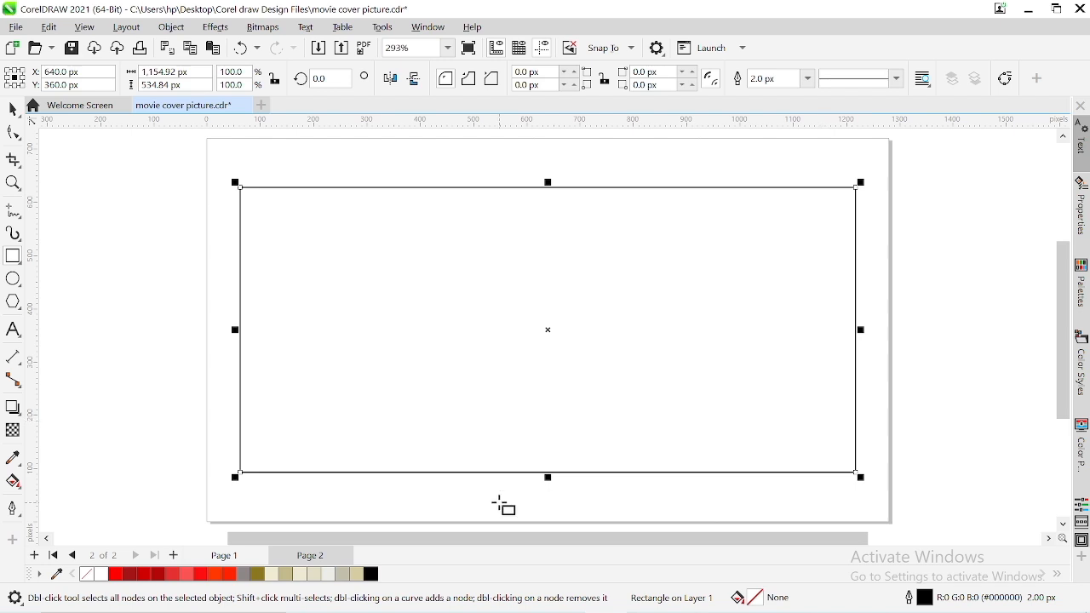
Set the rectangle's width to 1280 px to match the page width
key(space)
click(219, 190)
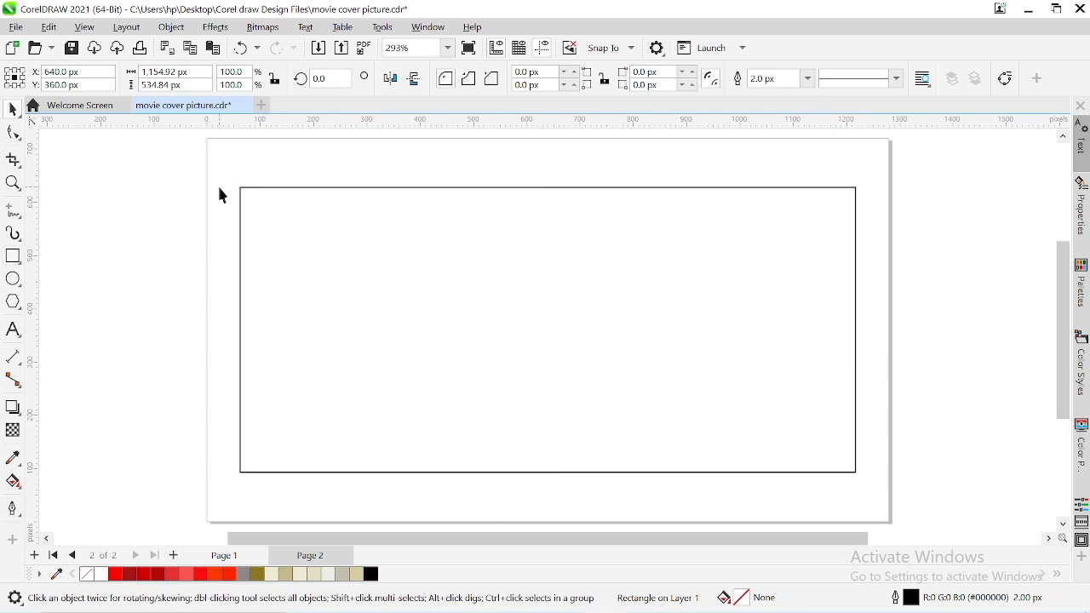
double_click(196, 72)
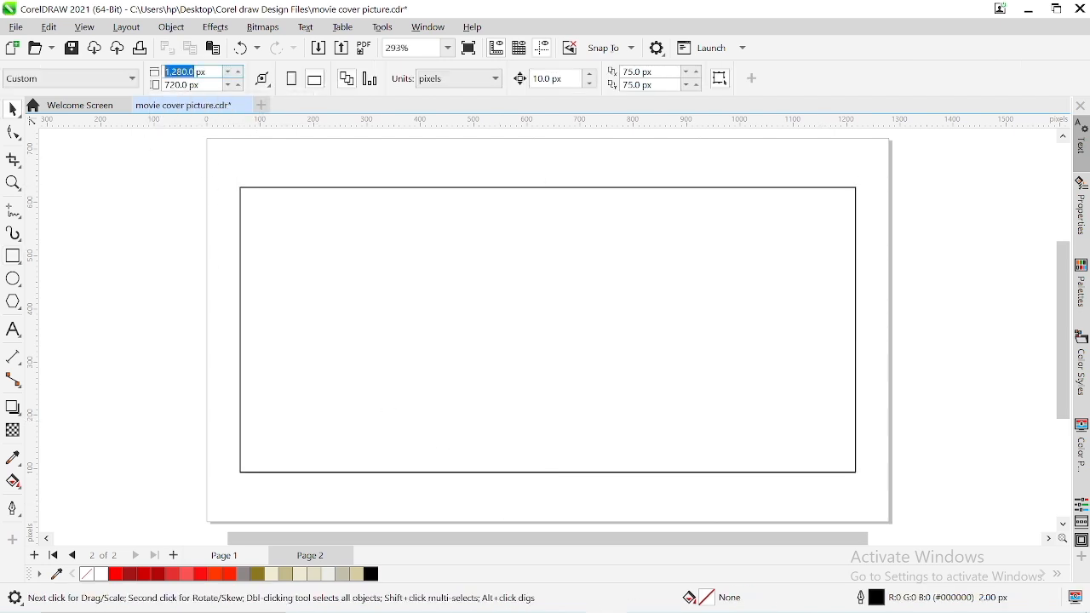
click(323, 188)
double_click(161, 72)
text(1280)
key(Return)
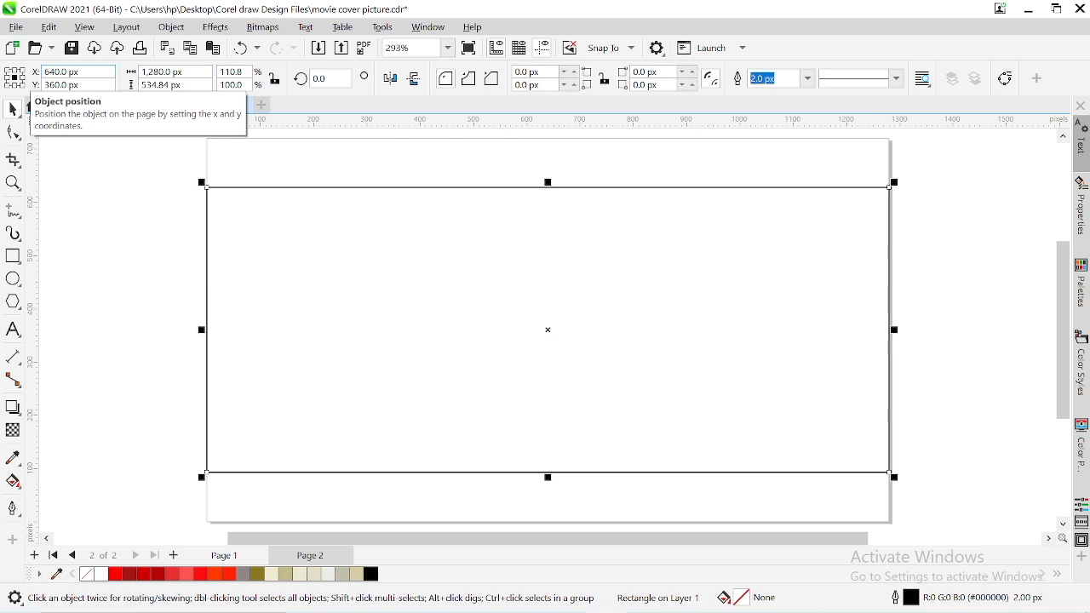
Set the rectangle's height to 720 px to match the page height
click(112, 258)
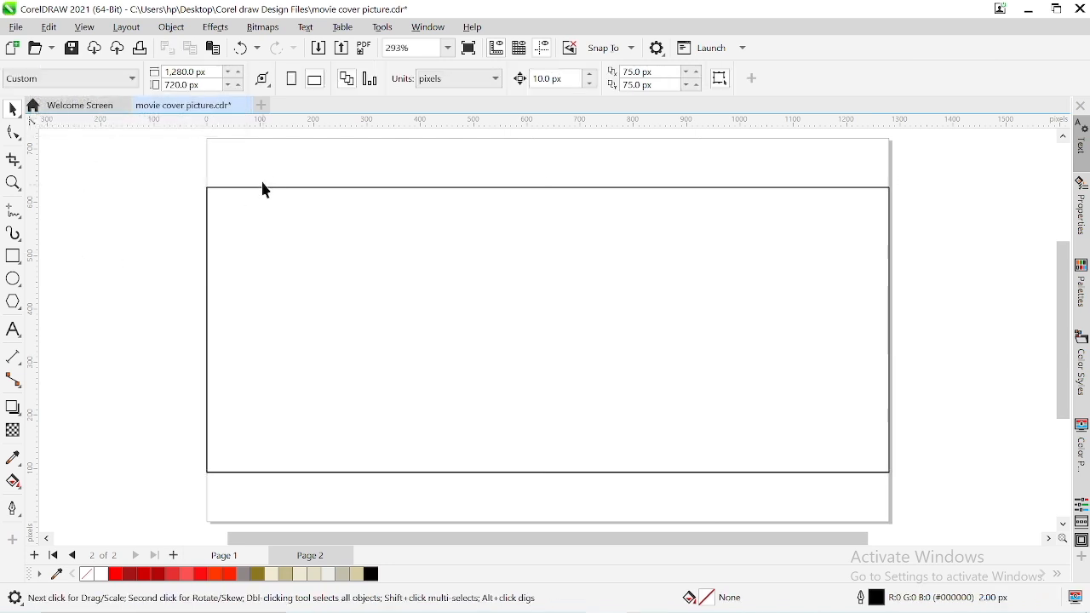
double_click(191, 85)
key(ctrl+c)
click(243, 187)
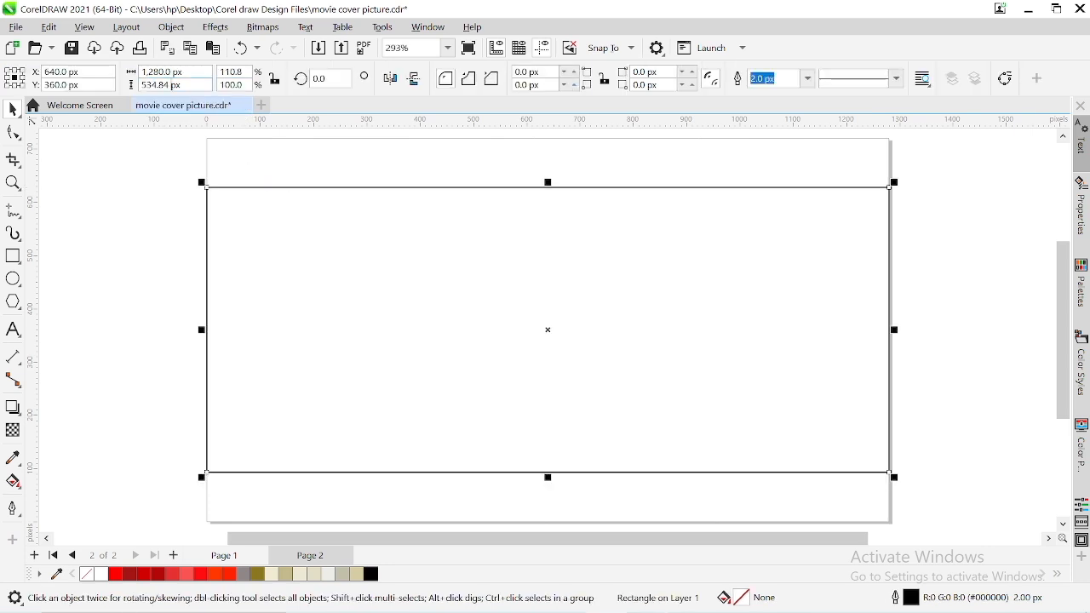
drag(171, 85, 78, 104)
key(ctrl+v)
key(Return)
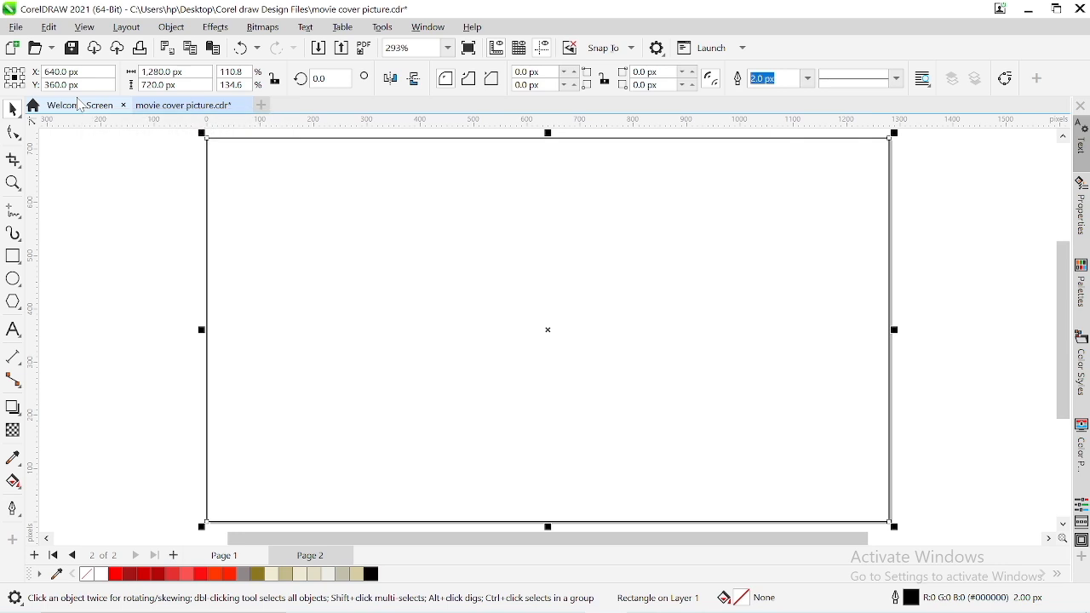
click(91, 271)
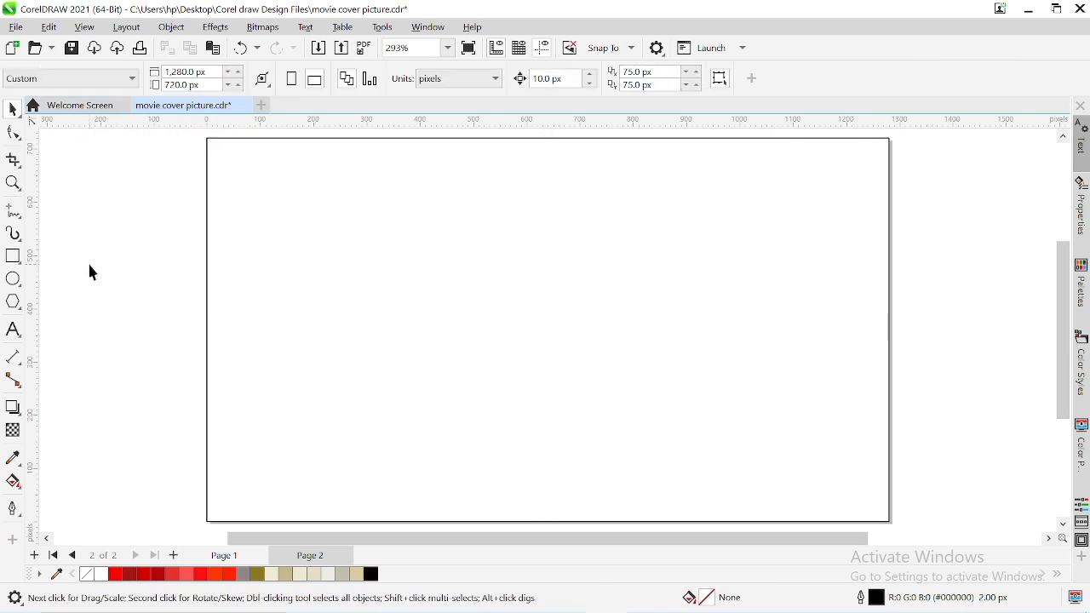
Select all the cover artwork on Page 1 and transfer it onto Page 2 over the rectangle
scroll(90, 264, down, 1)
scroll(287, 391, right, 2)
scroll(287, 390, left, 2)
scroll(287, 390, right, 1)
scroll(287, 390, right, 1)
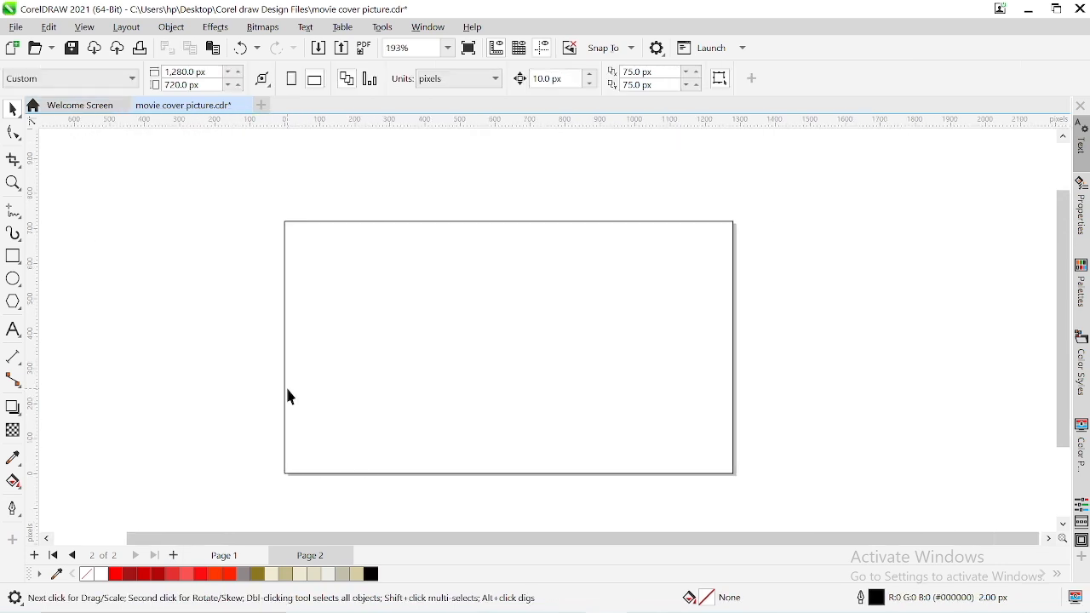
click(227, 556)
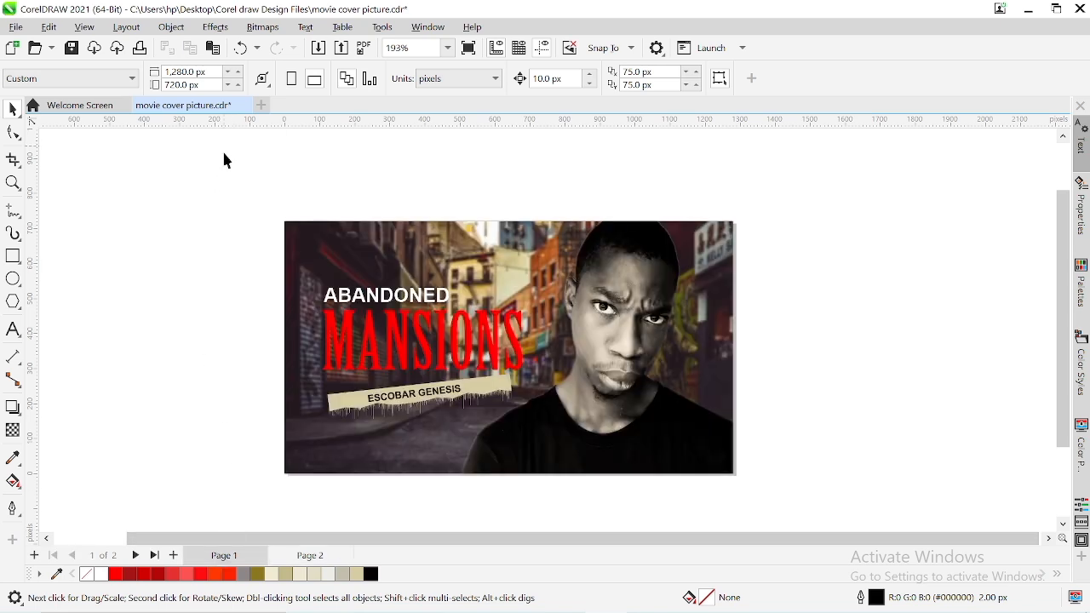
drag(219, 172, 789, 504)
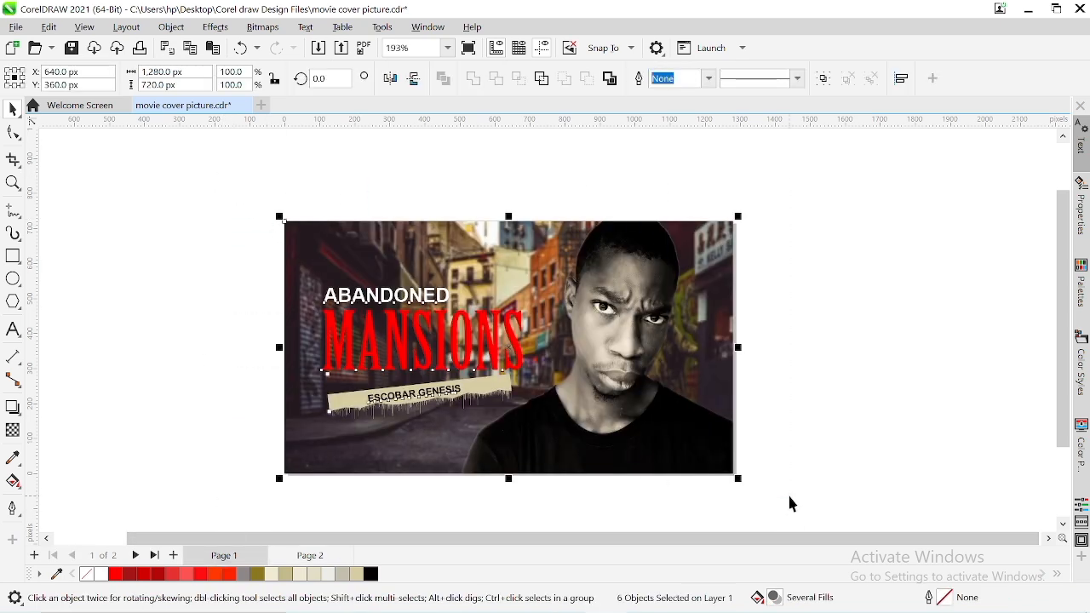
mouse_move(550, 388)
mouse_down()
mouse_move(374, 552)
mouse_move(324, 562)
mouse_move(413, 410)
mouse_move(565, 349)
mouse_move(565, 382)
mouse_up()
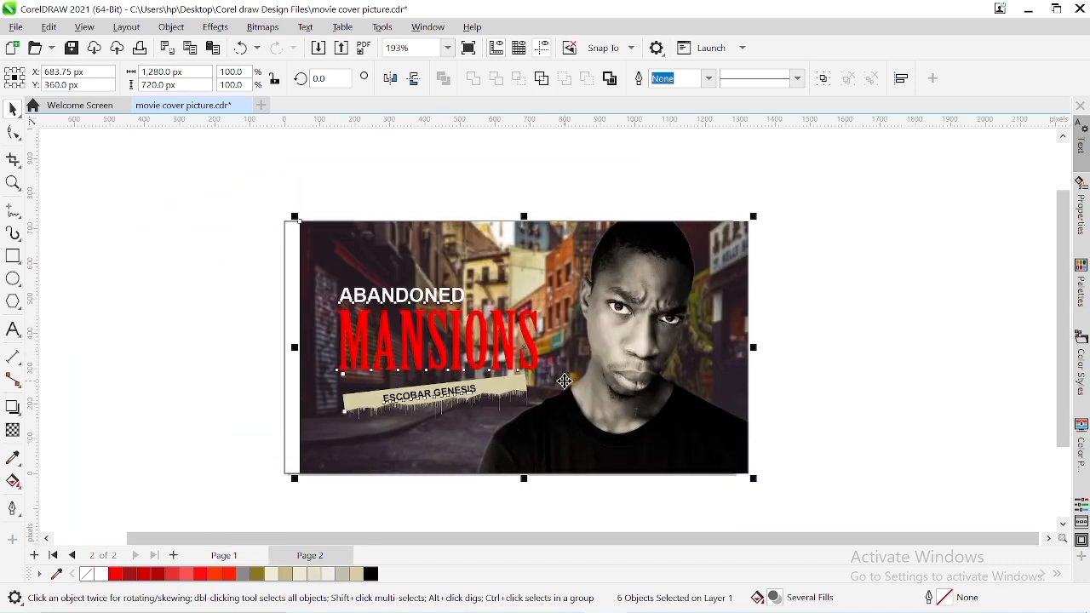
Try to center the separate, ungrouped artwork pieces on Page 2
key(p)
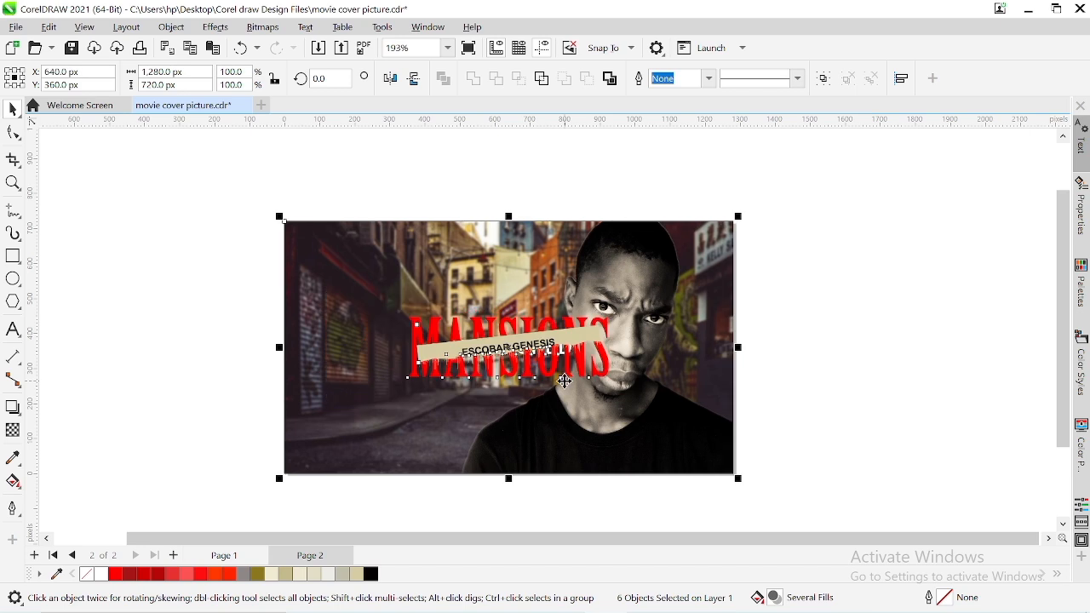
click(863, 369)
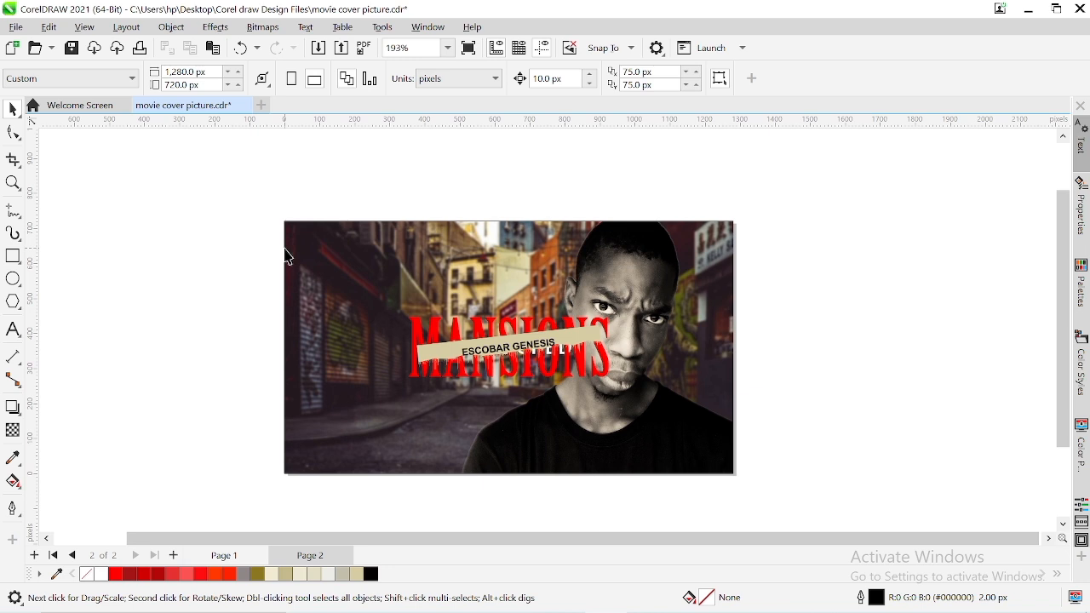
key(ctrl+z)
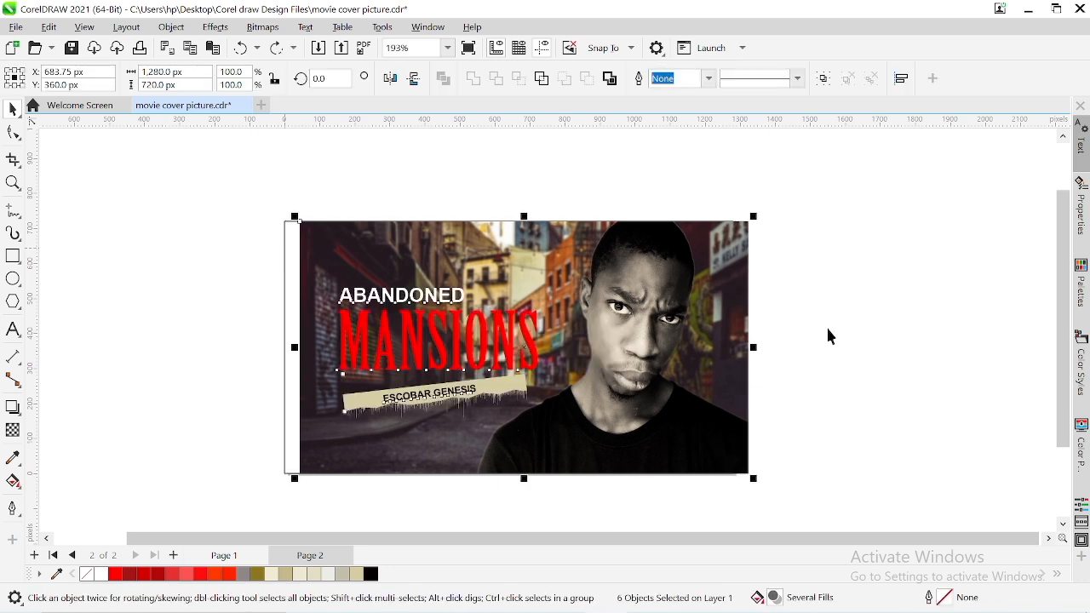
click(844, 336)
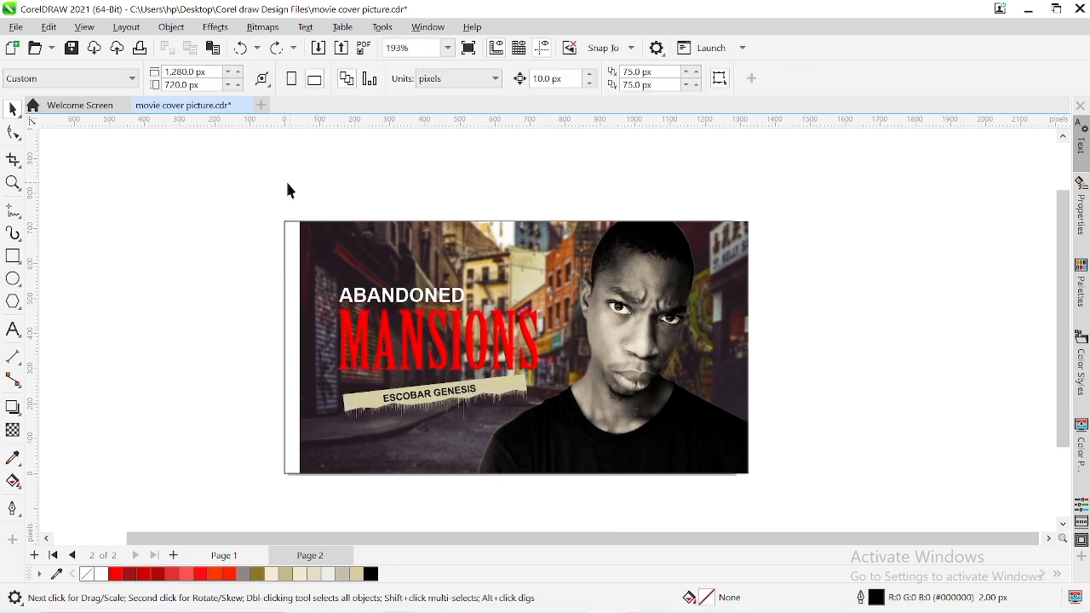
drag(275, 187, 709, 348)
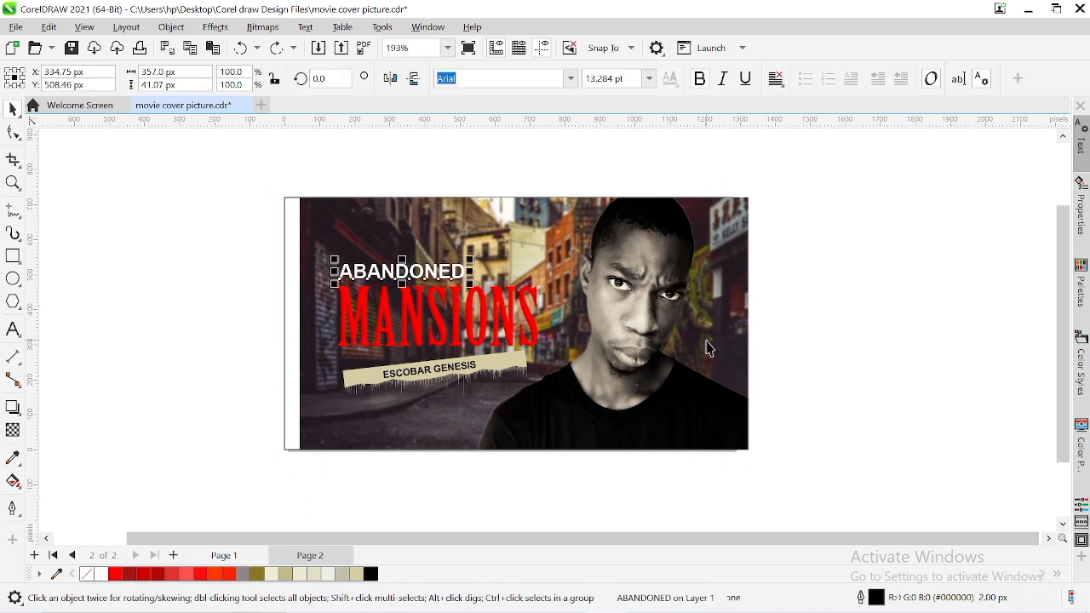
click(634, 366)
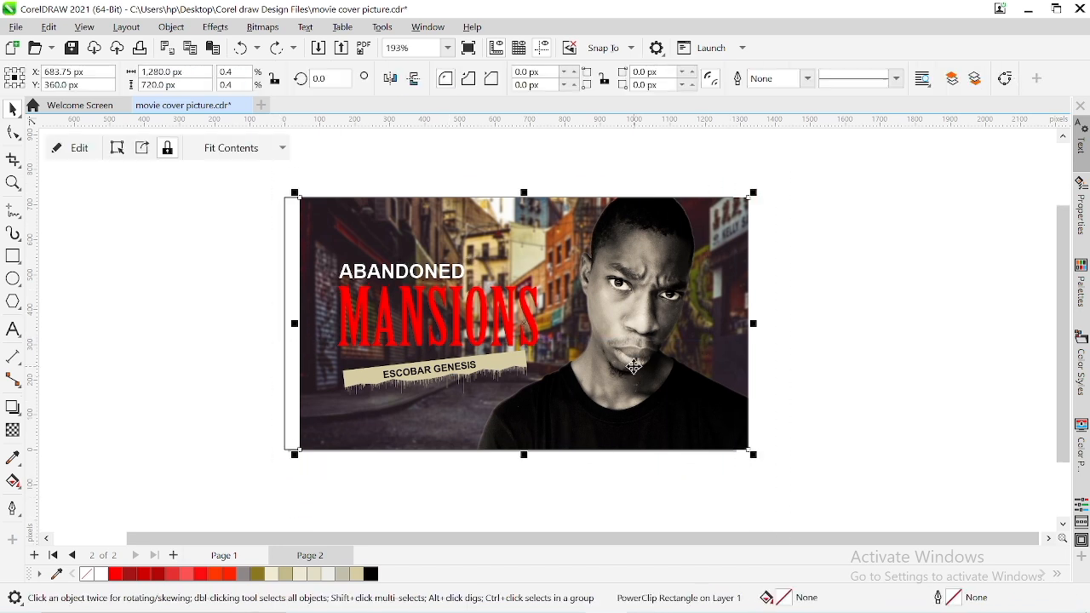
click(288, 153)
click(357, 167)
click(285, 224)
key(Escape)
Group all the cover artwork on Page 2 and center the group on the page
drag(264, 173, 886, 550)
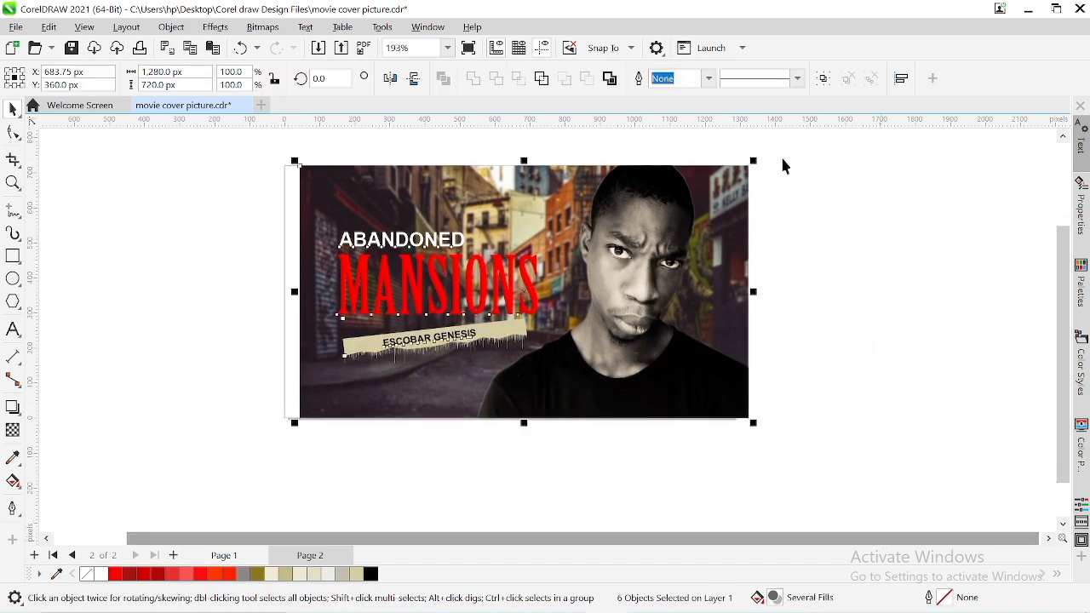
key(ctrl+g)
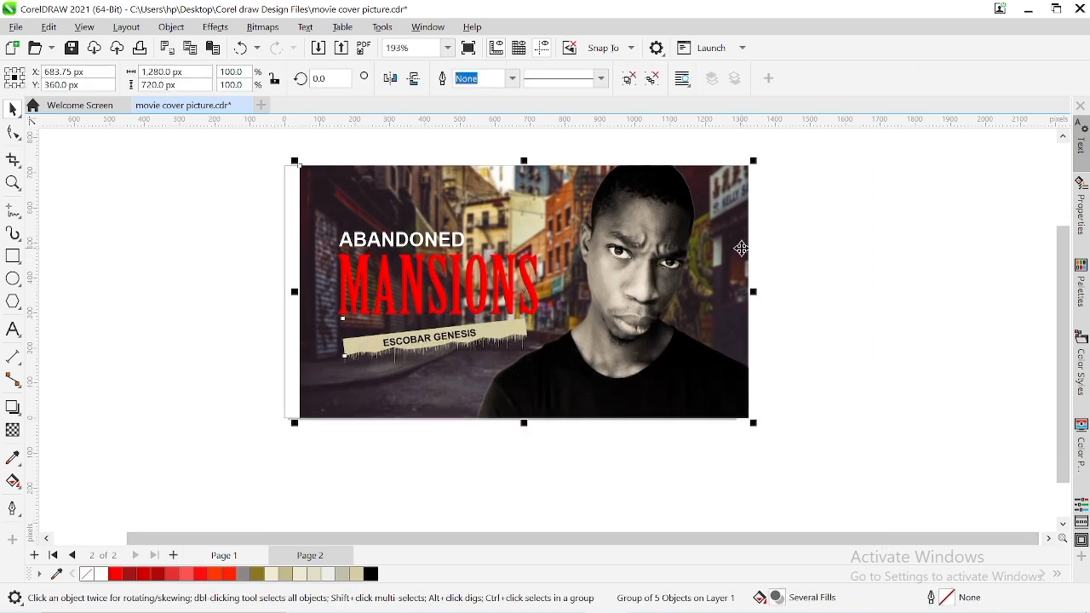
key(p)
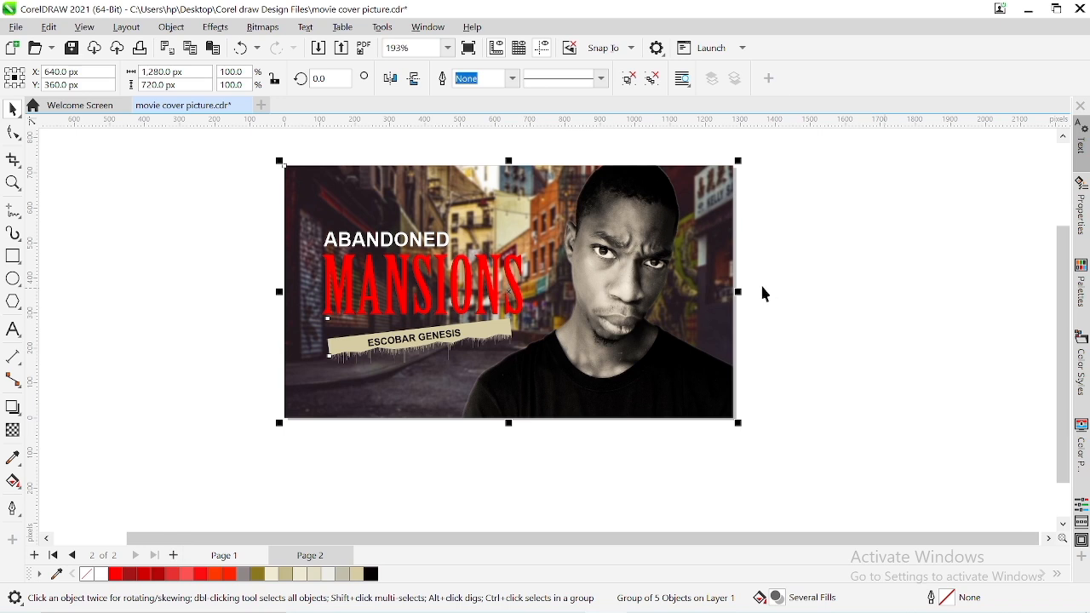
scroll(690, 289, up, 2)
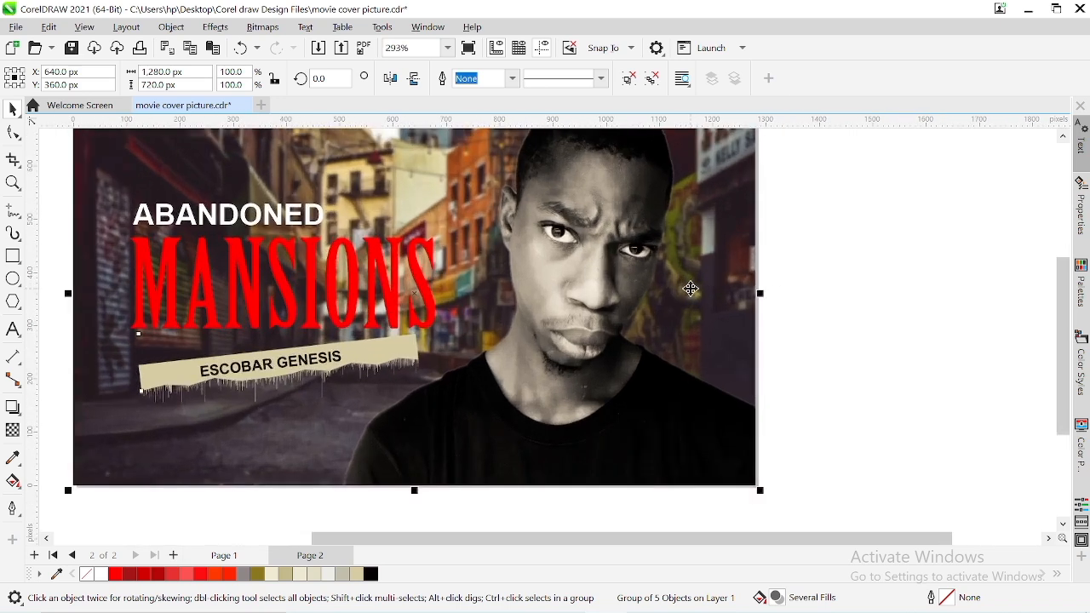
click(859, 323)
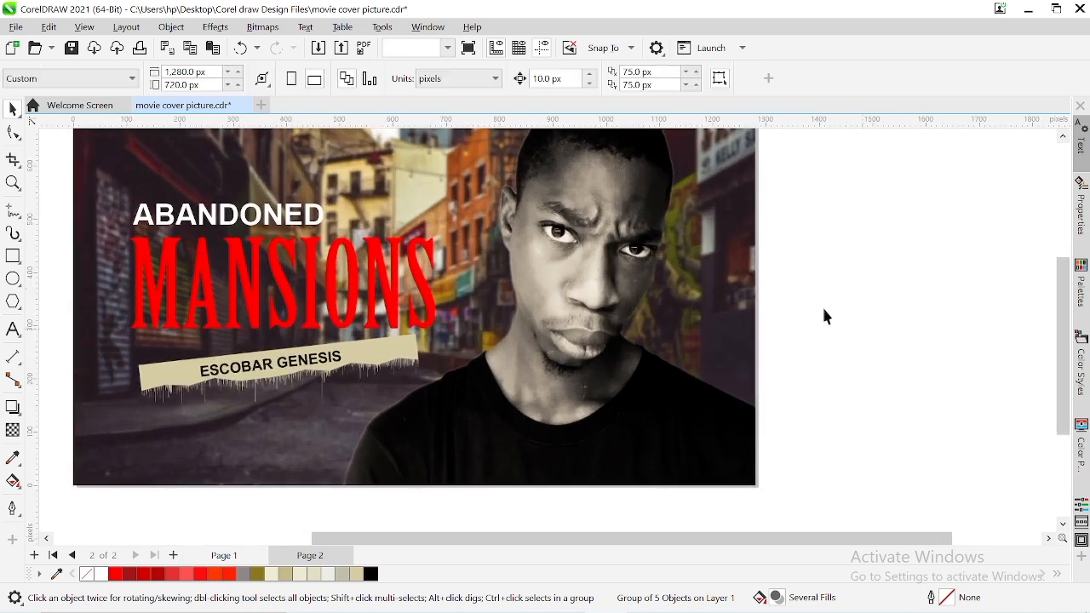
Ungroup the centered cover artwork on Page 2 into separate objects
click(448, 49)
click(431, 72)
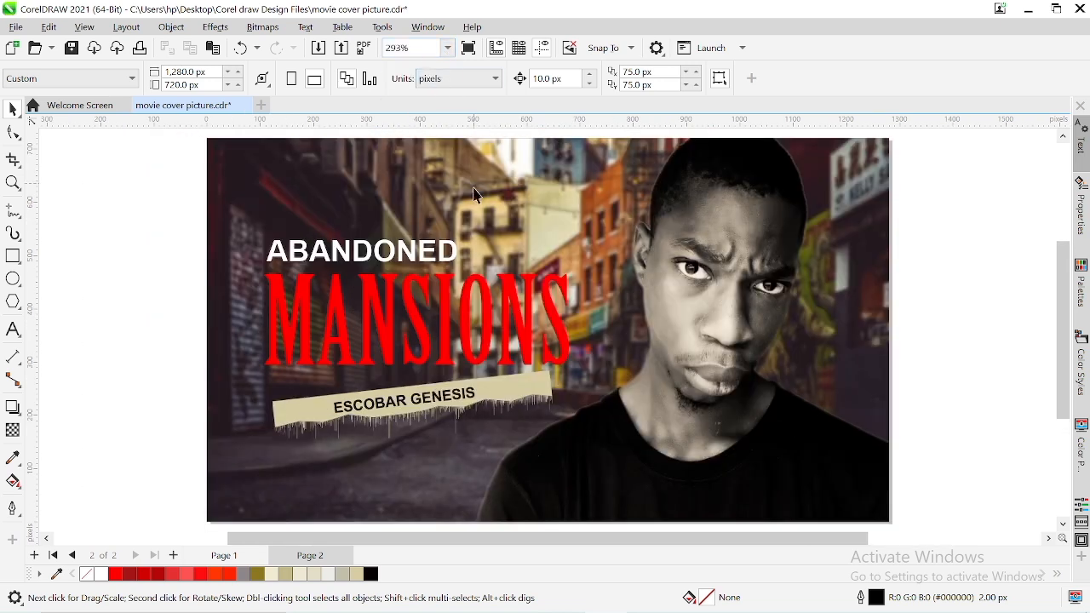
click(298, 251)
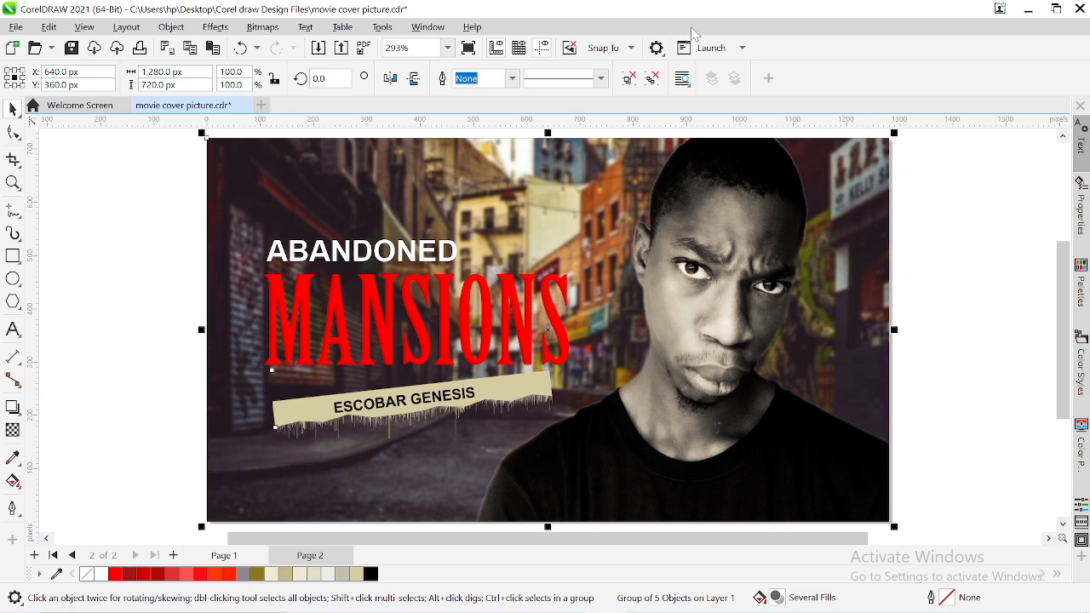
click(653, 82)
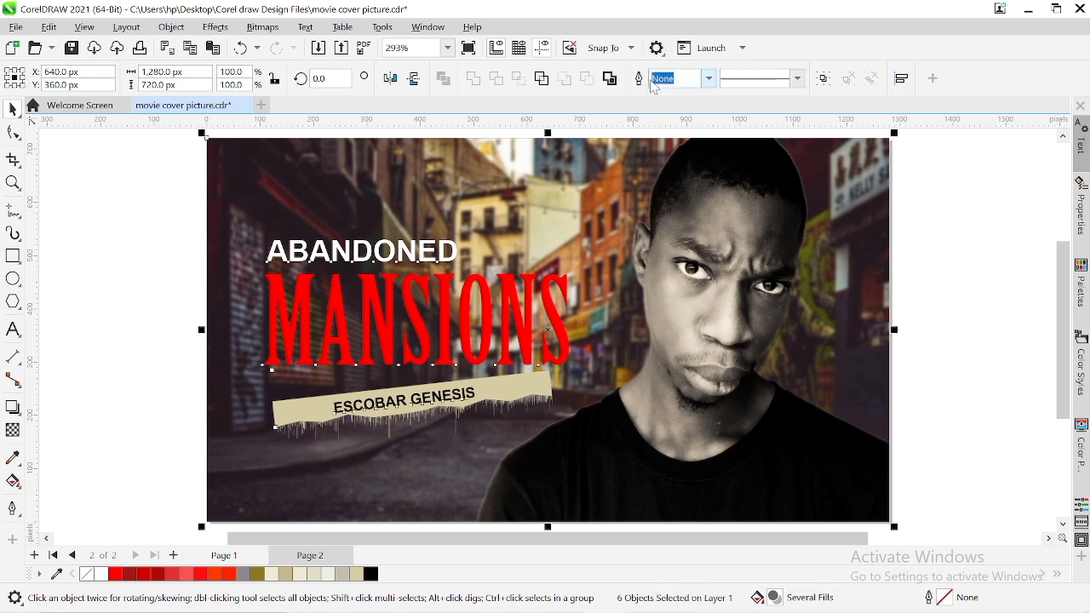
click(114, 216)
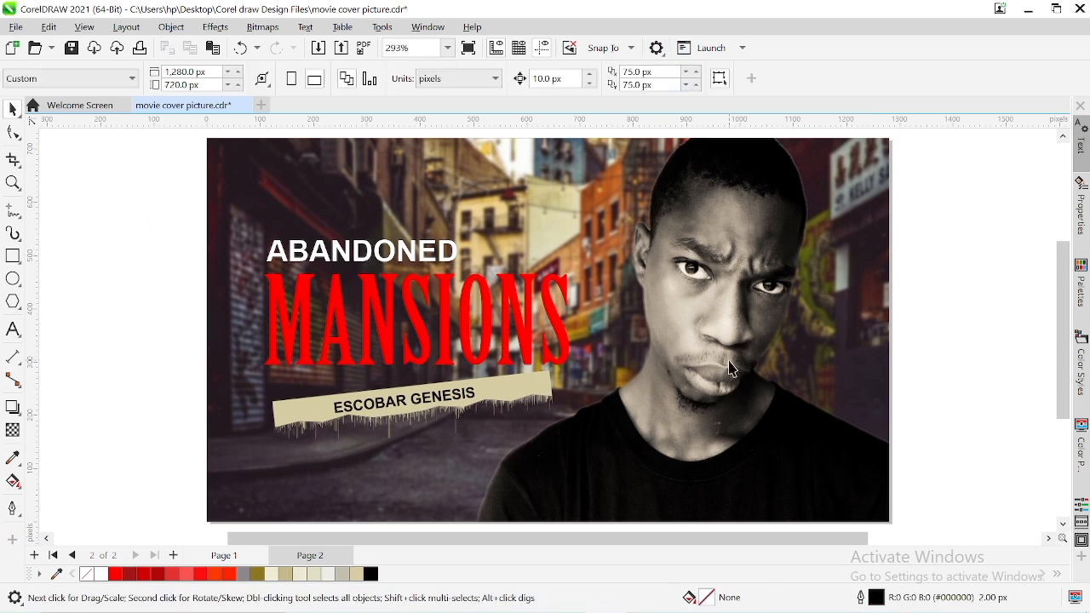
Open the contents of the cover's PowerClip rectangle on Page 2 for editing
click(672, 361)
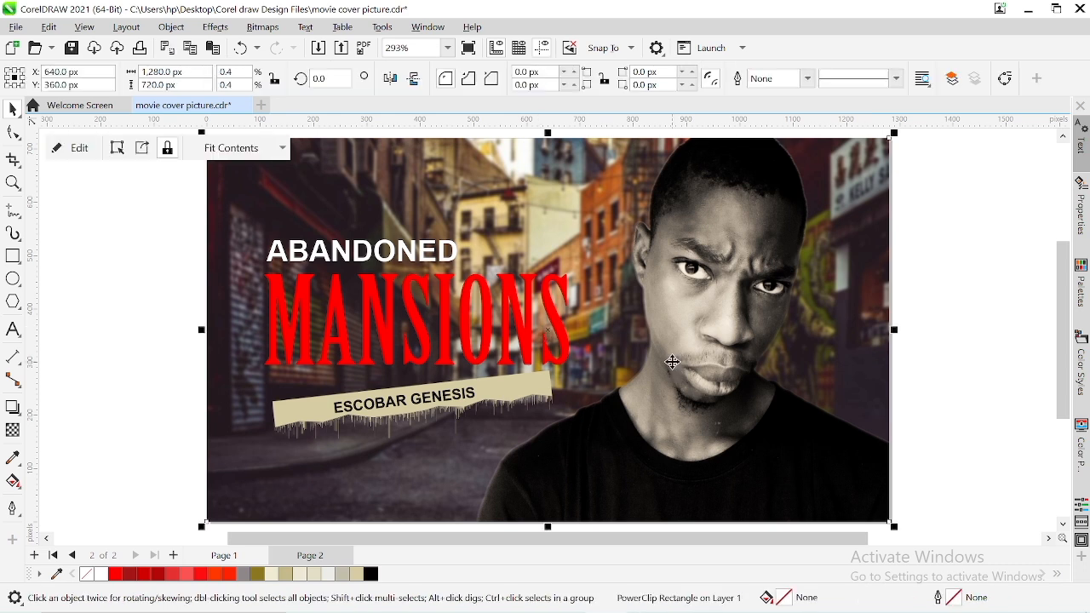
click(76, 149)
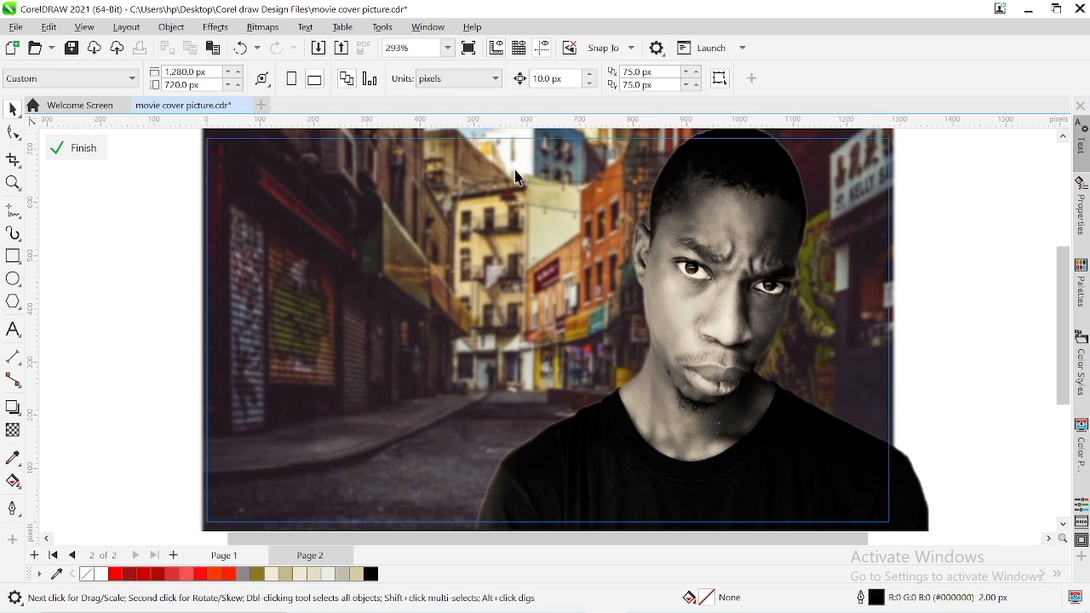
Try moving the man's photo and the street background inside the PowerClip, undoing each move
click(516, 311)
drag(516, 311, 190, 299)
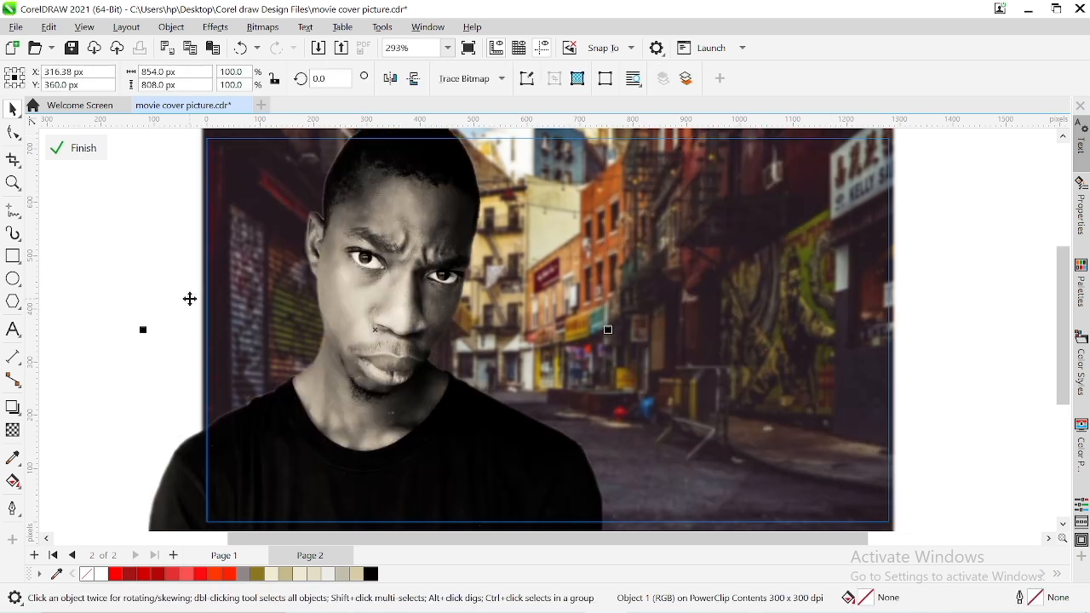
key(ctrl+z)
key(ctrl+z)
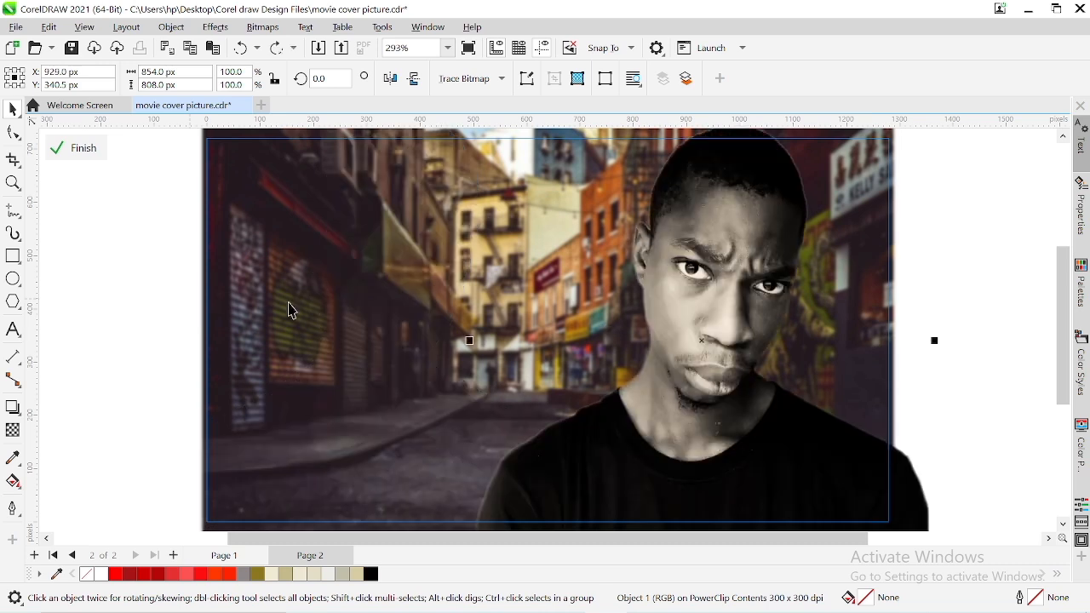
click(151, 306)
click(275, 275)
drag(275, 275, 87, 266)
key(ctrl+z)
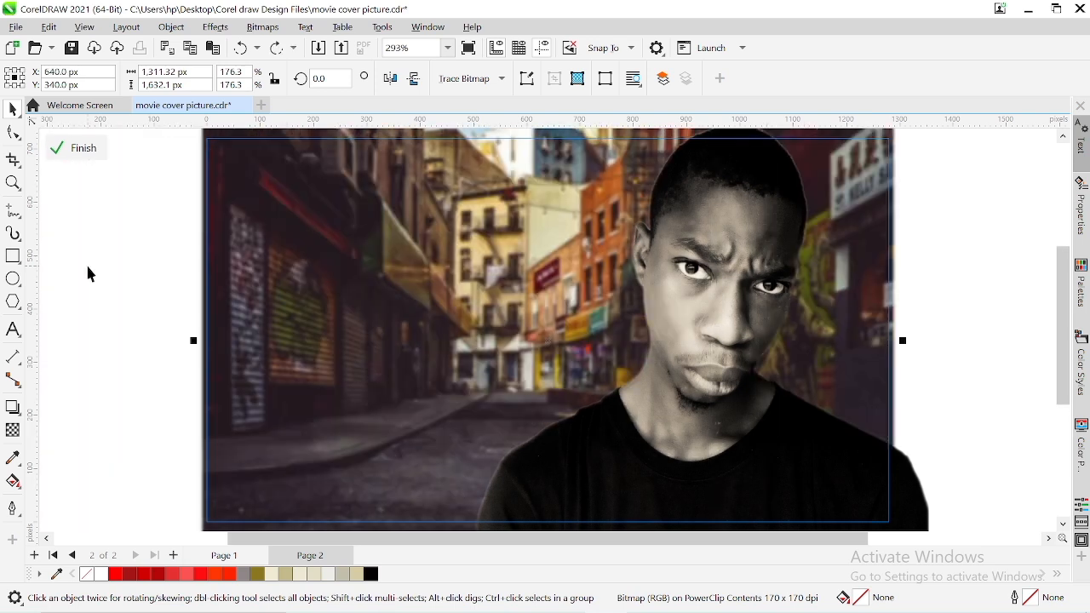
click(119, 290)
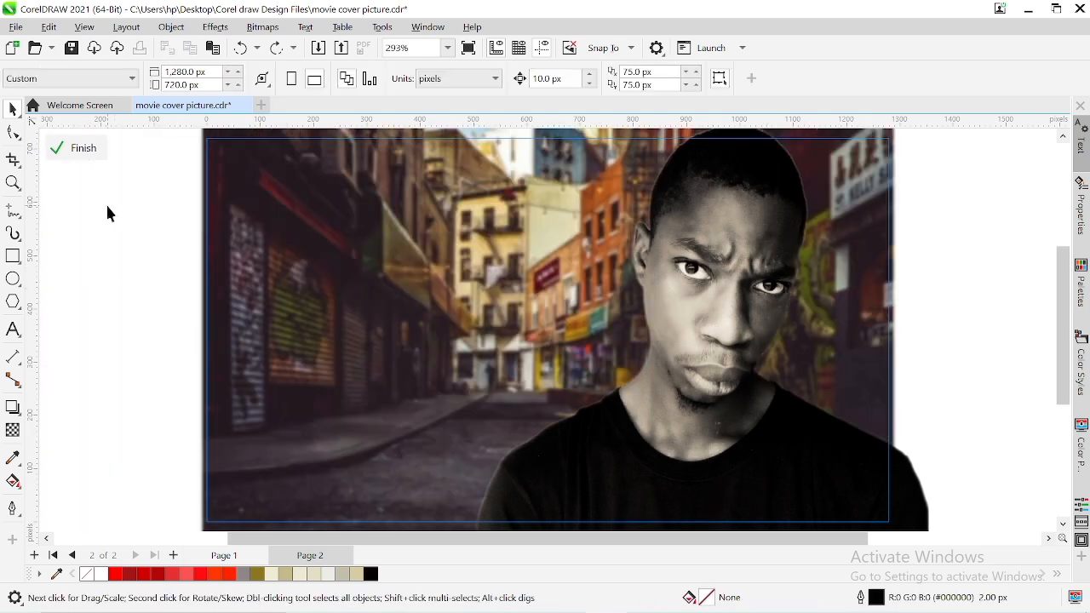
Cut both the street background and the man's photo out of the PowerClip and finish editing its contents
click(452, 284)
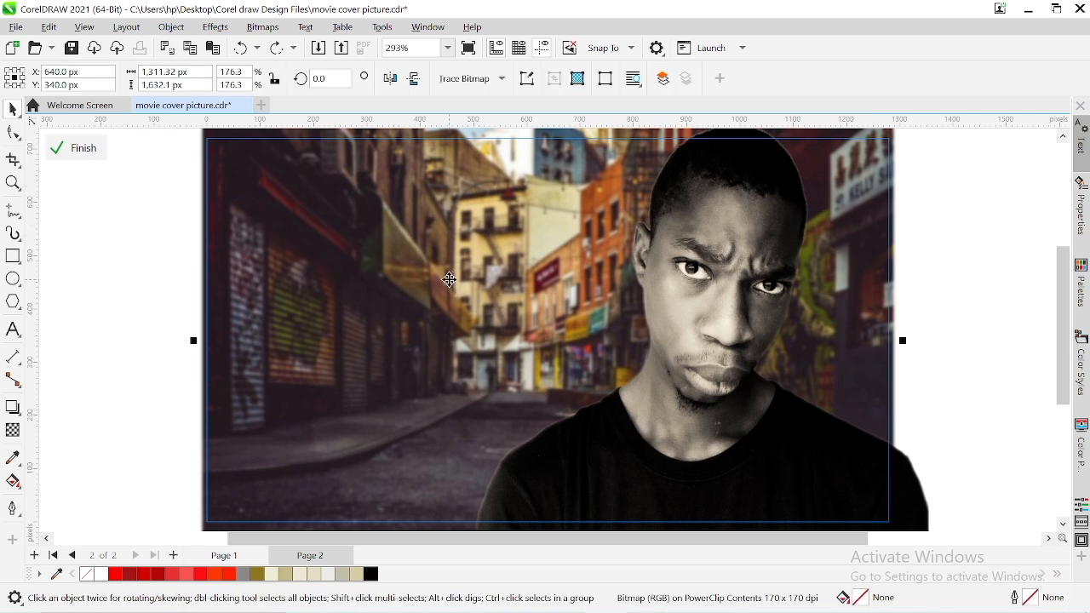
click(717, 347)
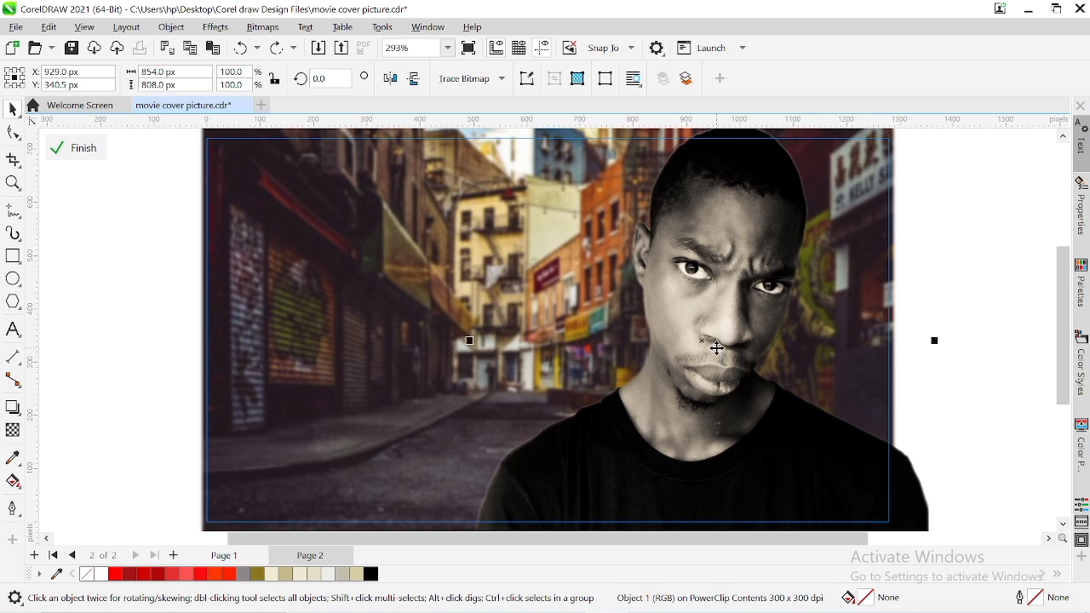
shift+click(316, 277)
key(Delete)
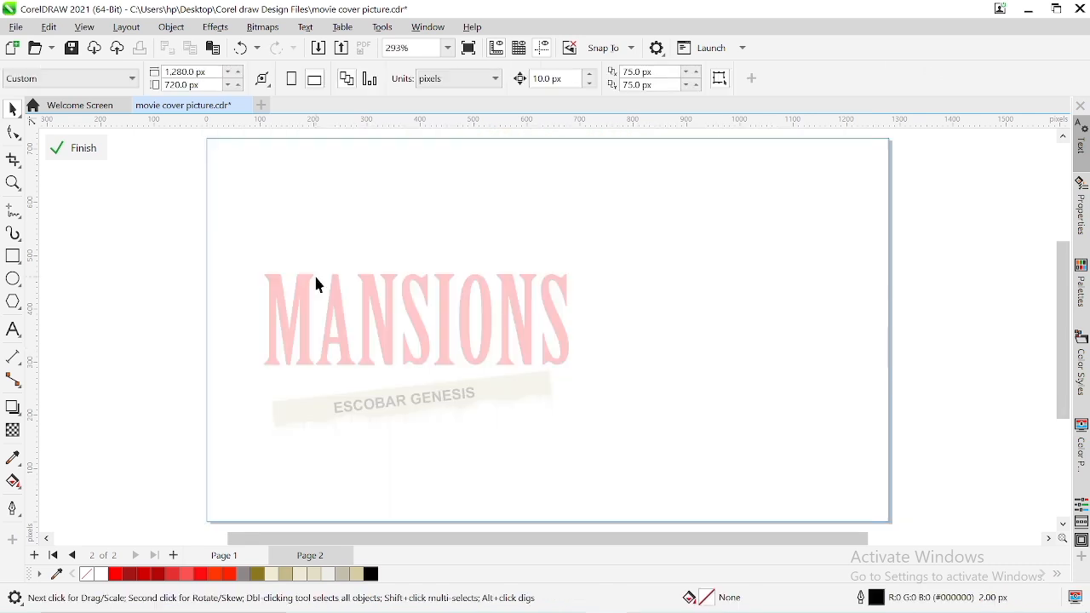
click(100, 150)
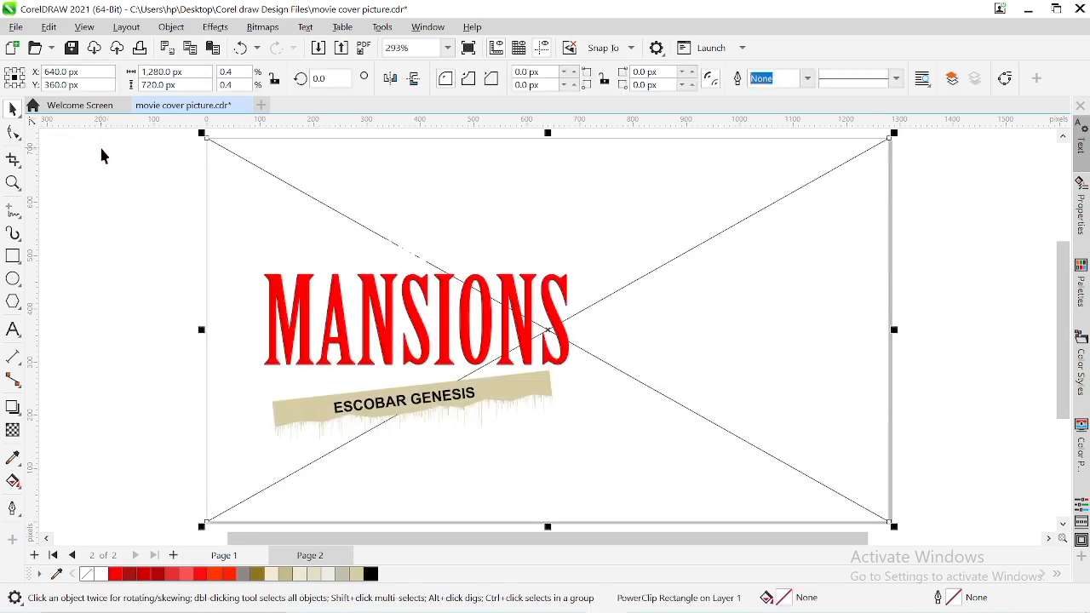
click(156, 240)
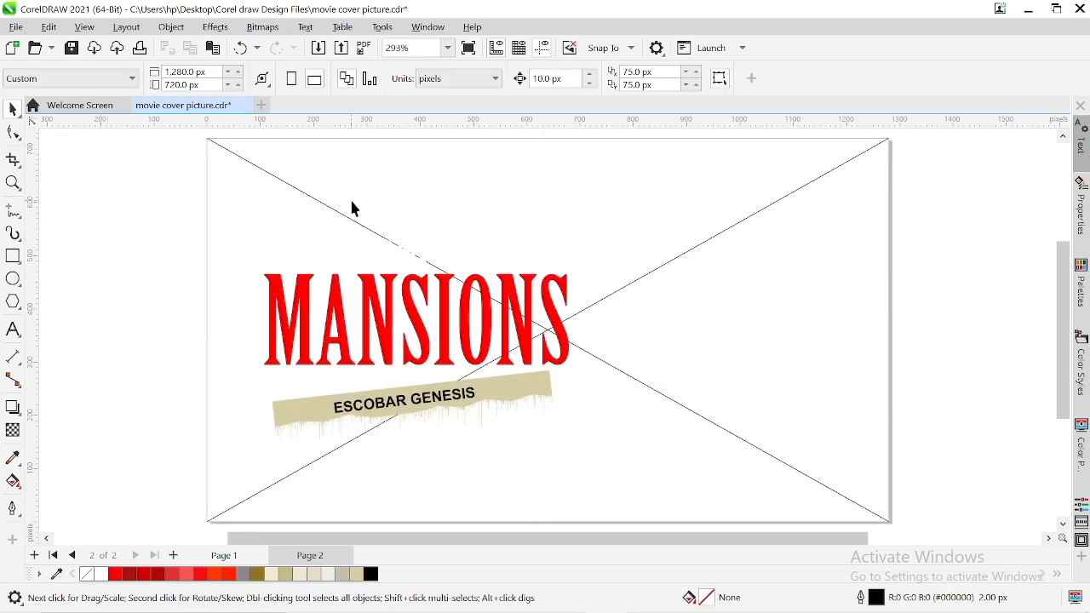
Remove the empty PowerClip frame from the page-sized rectangle so it becomes an ordinary object
click(744, 258)
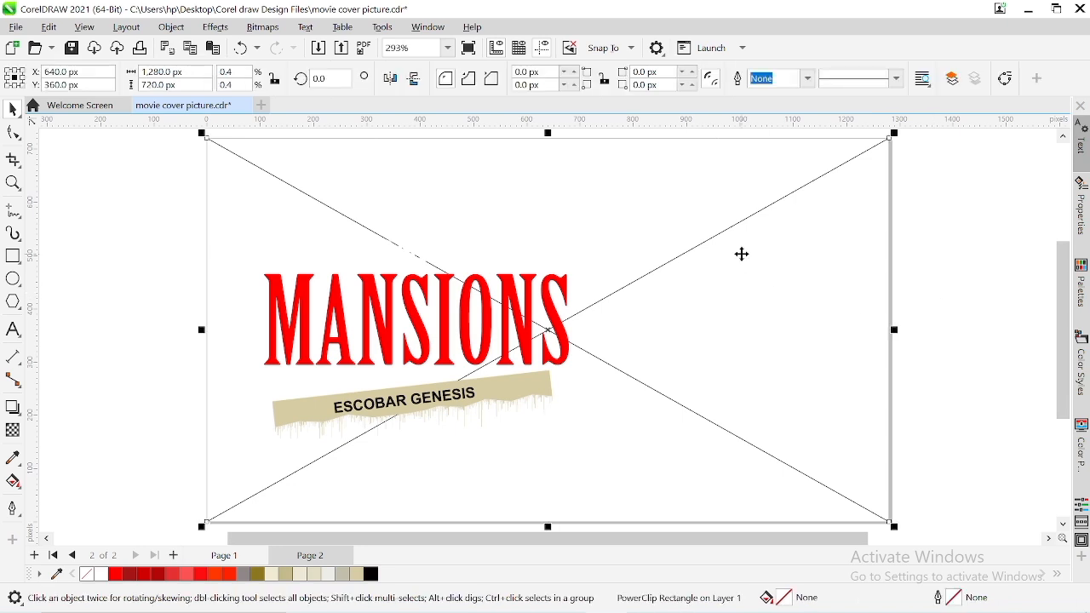
right_click(741, 254)
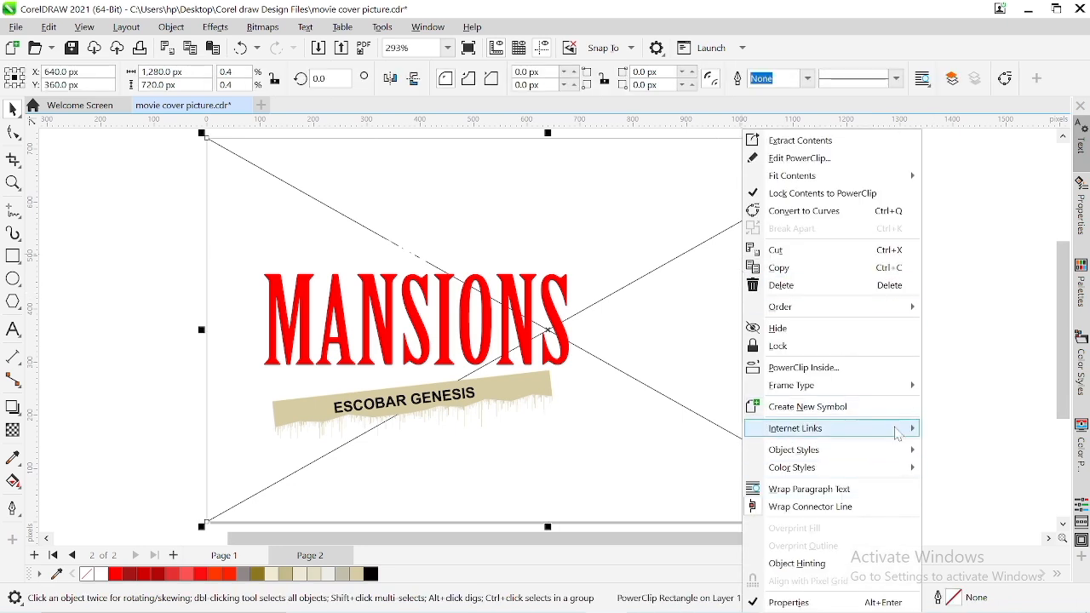
mouse_move(905, 398)
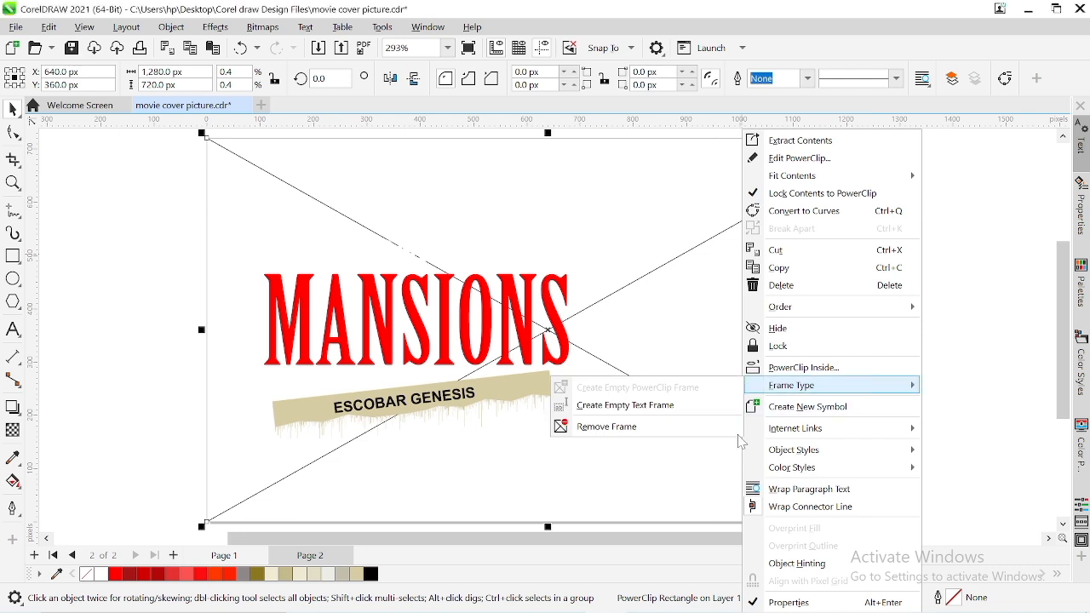
click(706, 427)
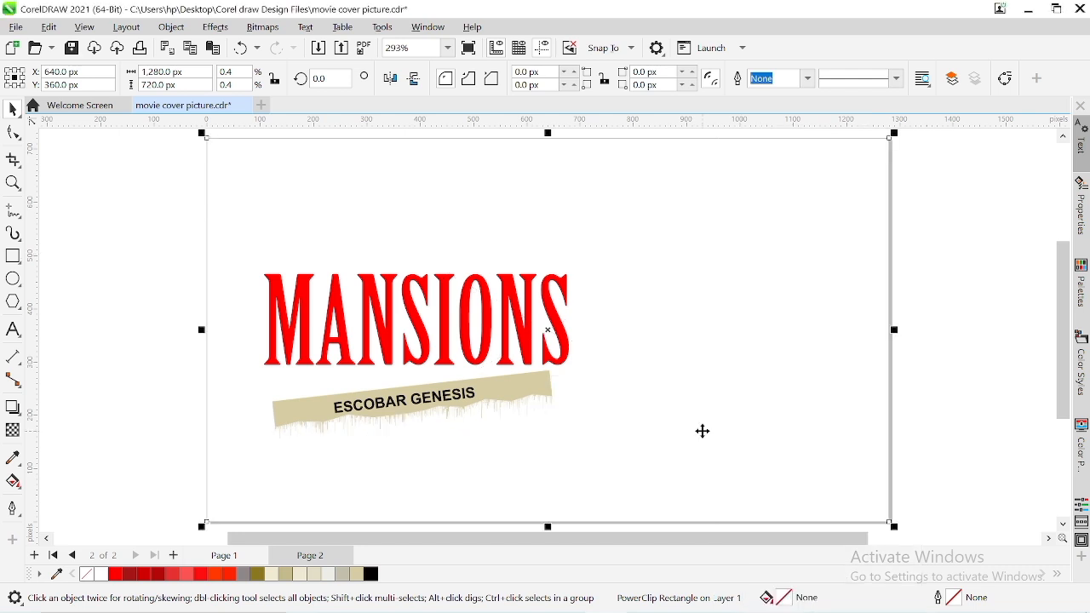
click(937, 414)
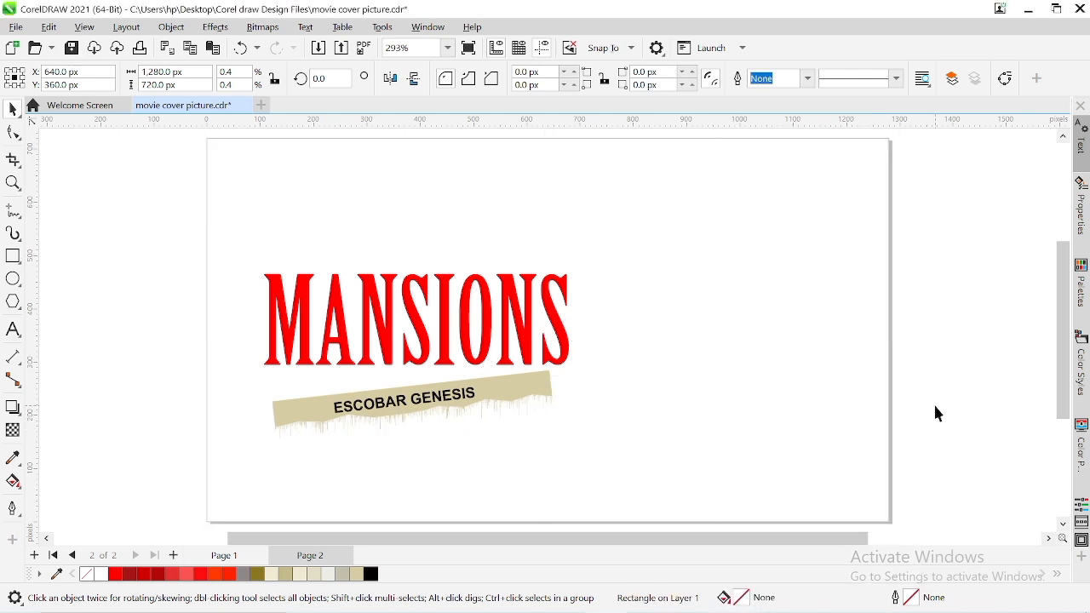
Move the title text and the torn-paper name strip together off the page, to the left of it
click(350, 333)
click(946, 352)
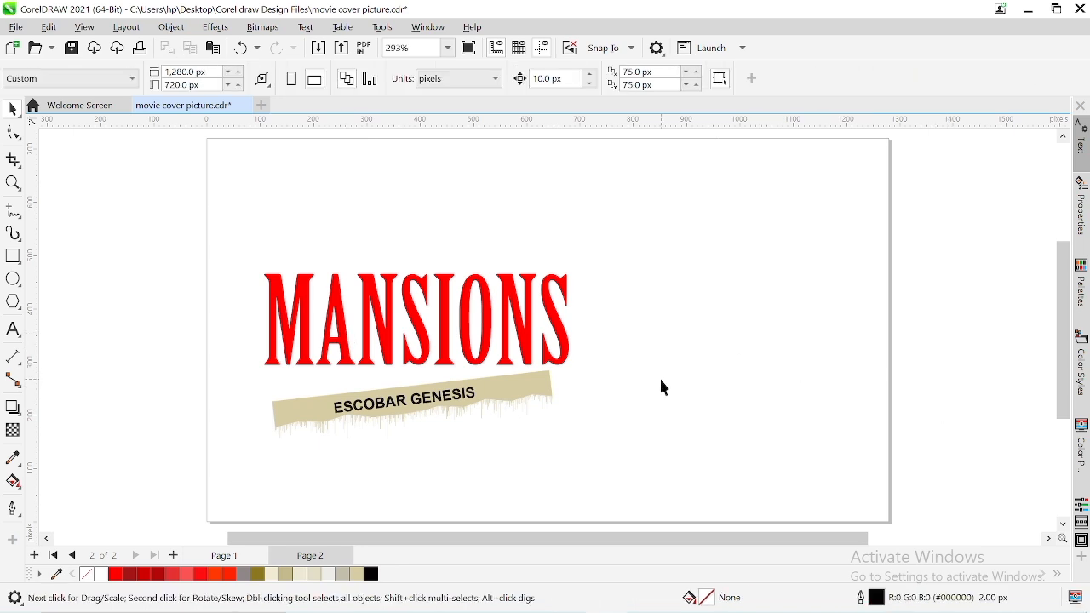
scroll(661, 382, down, 1)
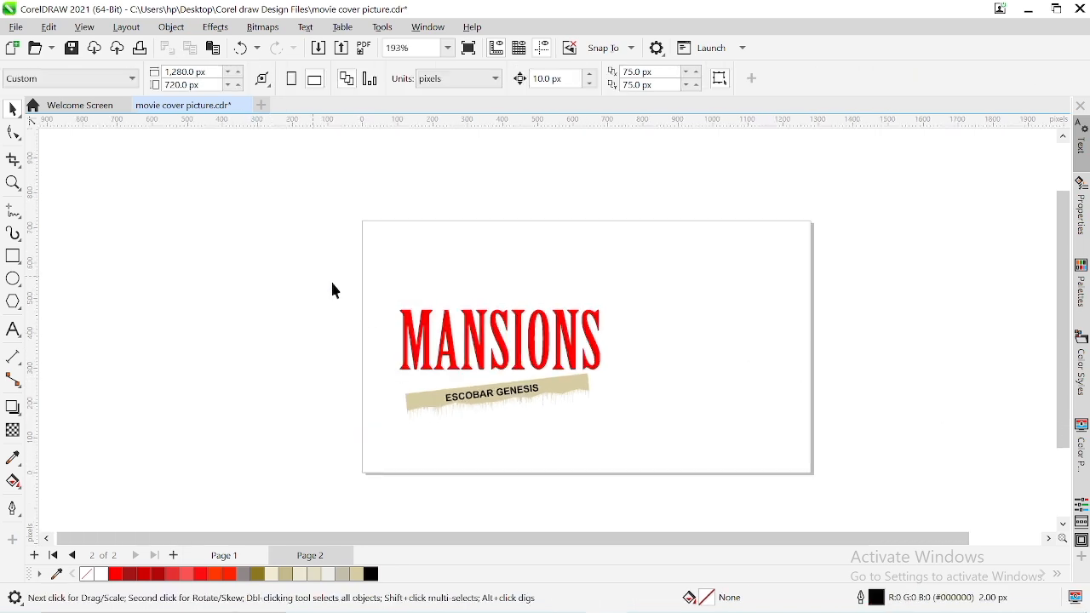
drag(649, 441, 648, 441)
drag(523, 372, 188, 332)
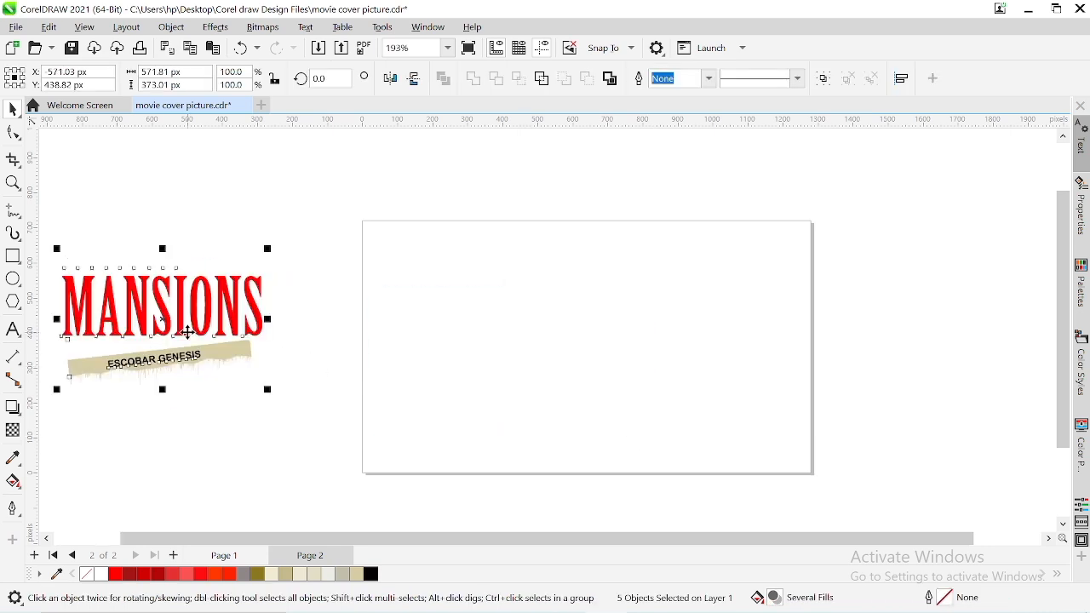
click(306, 188)
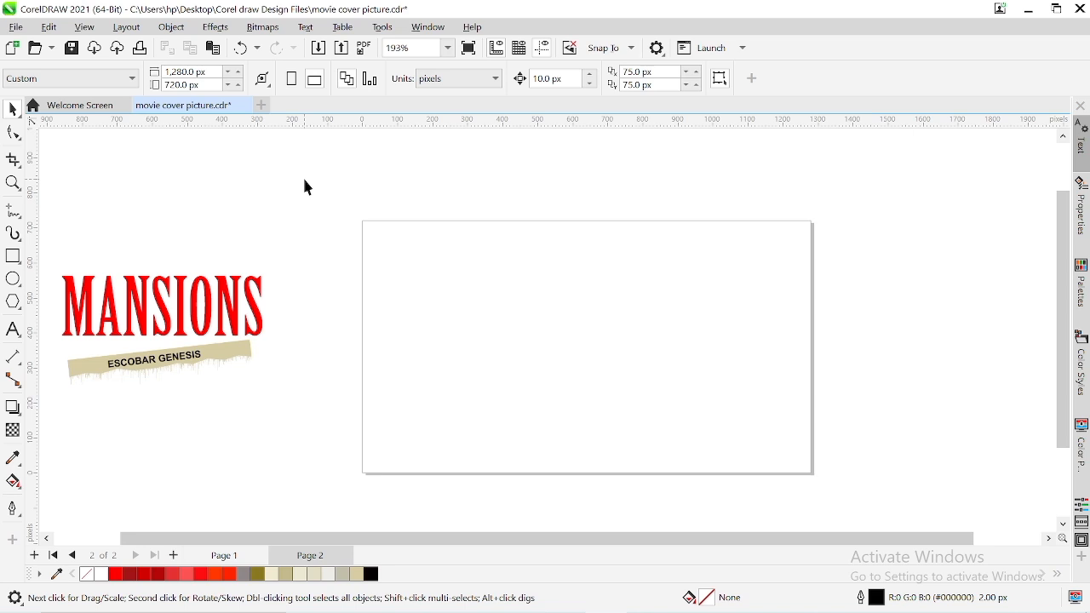
Paste the street background and the man's photo and move both off the page, to the right of it
key(ctrl+v)
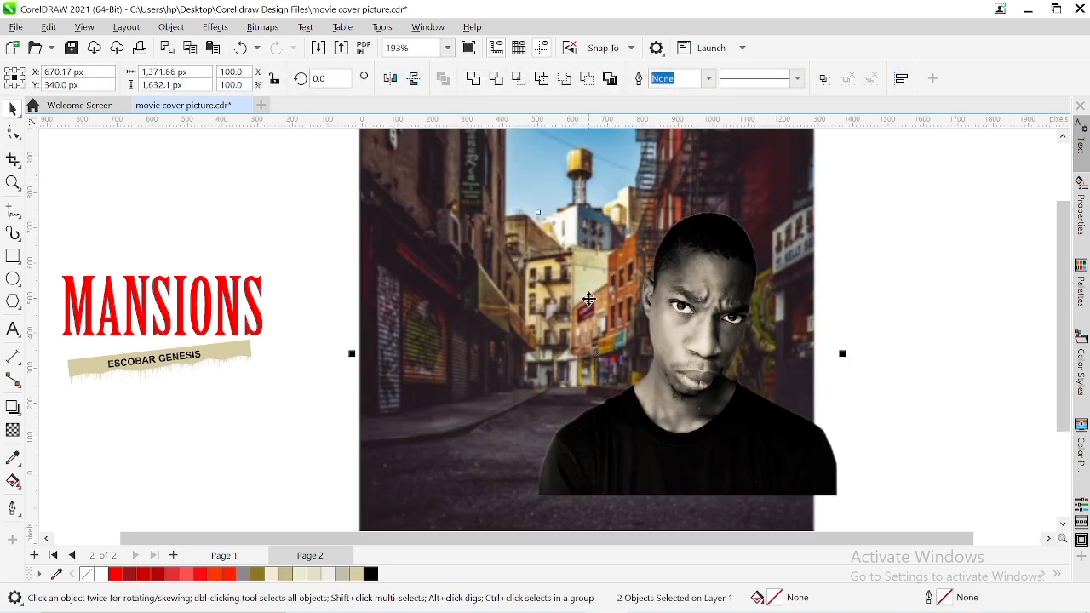
scroll(590, 299, down, 2)
drag(680, 295, 908, 311)
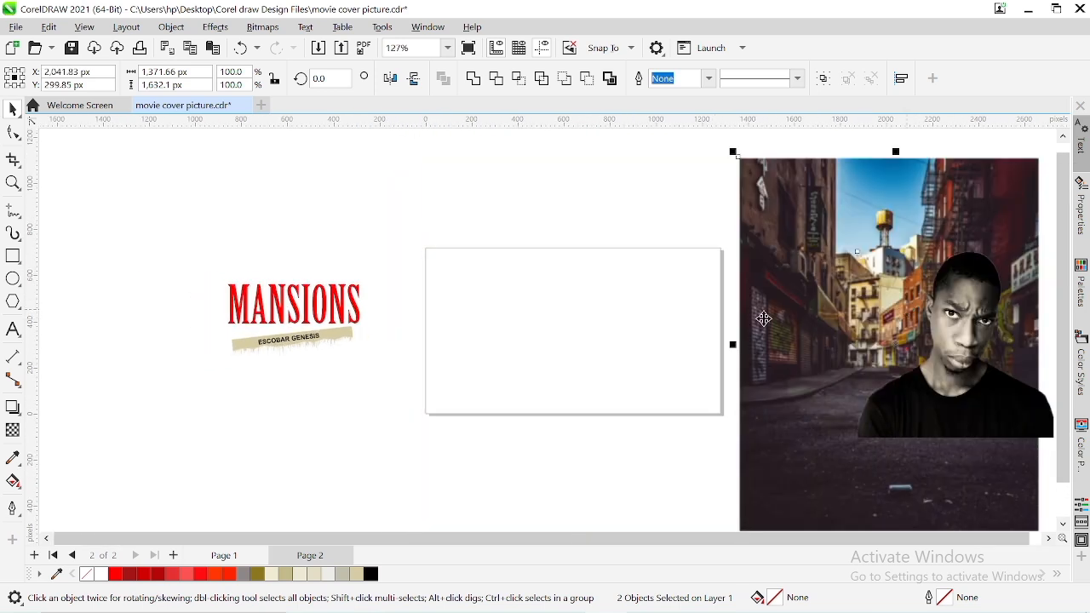
Shift the street background toward the page and PowerClip it inside the page-sized rectangle
click(745, 434)
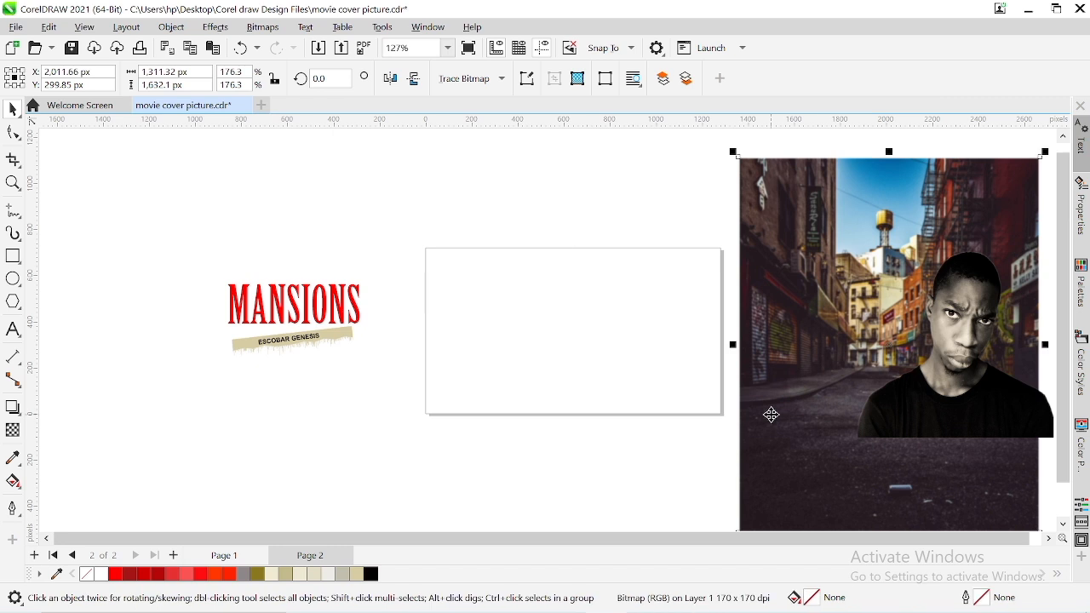
drag(771, 414, 694, 420)
right_click(695, 421)
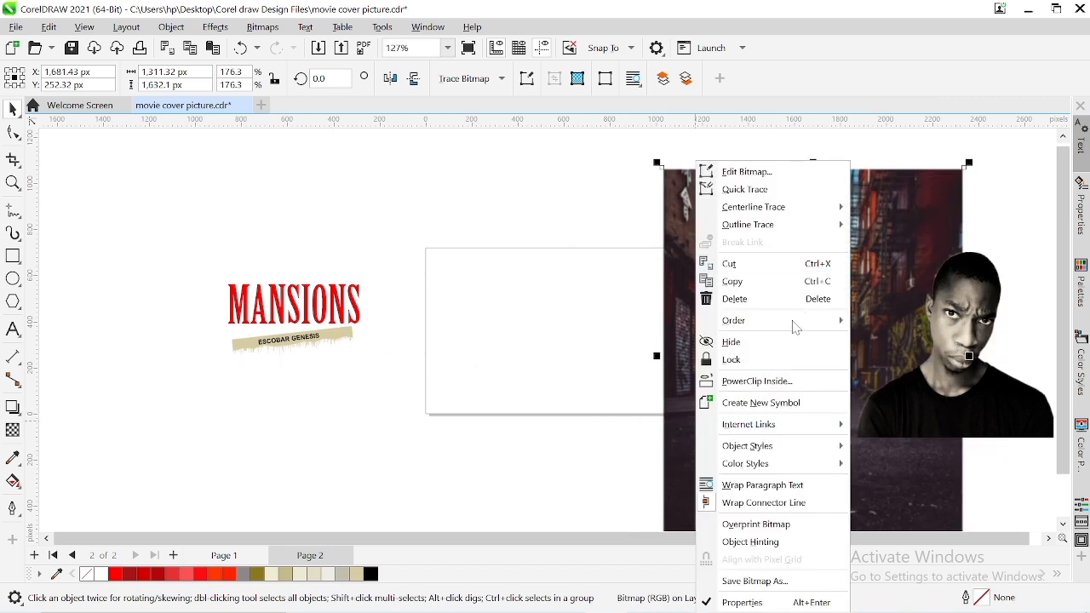
click(804, 392)
click(542, 364)
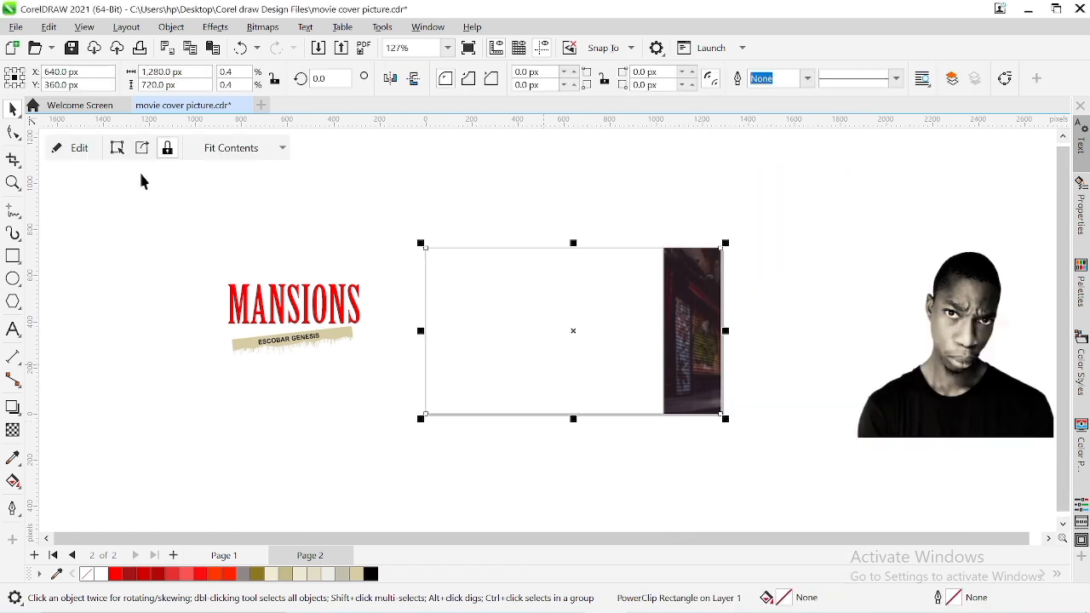
click(230, 148)
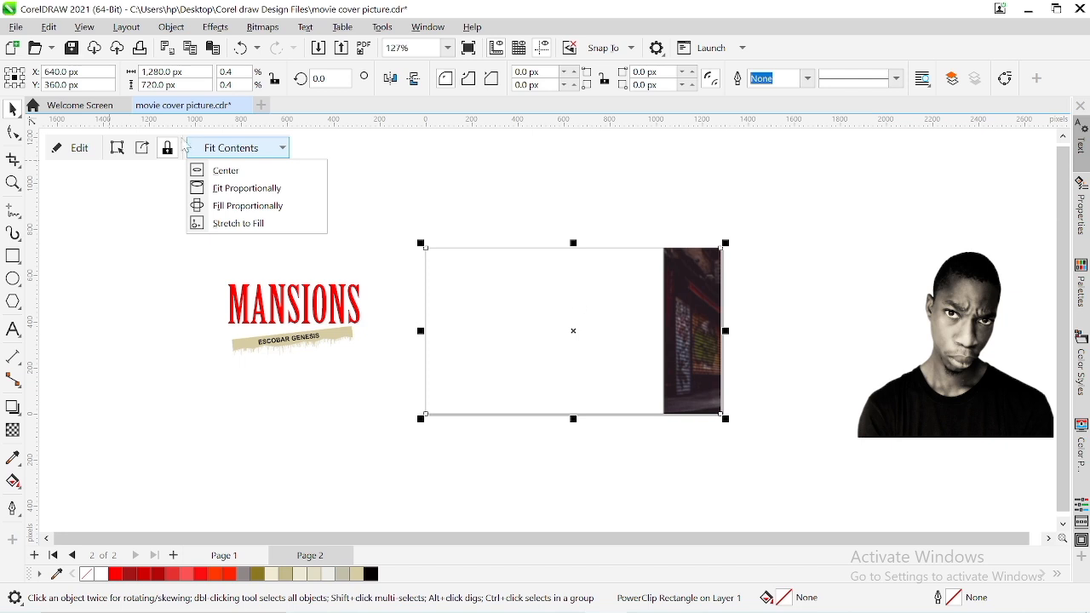
click(225, 152)
Center the street background on the page inside the PowerClip, nudge it down to about Y 220 px, and finish editing
click(72, 148)
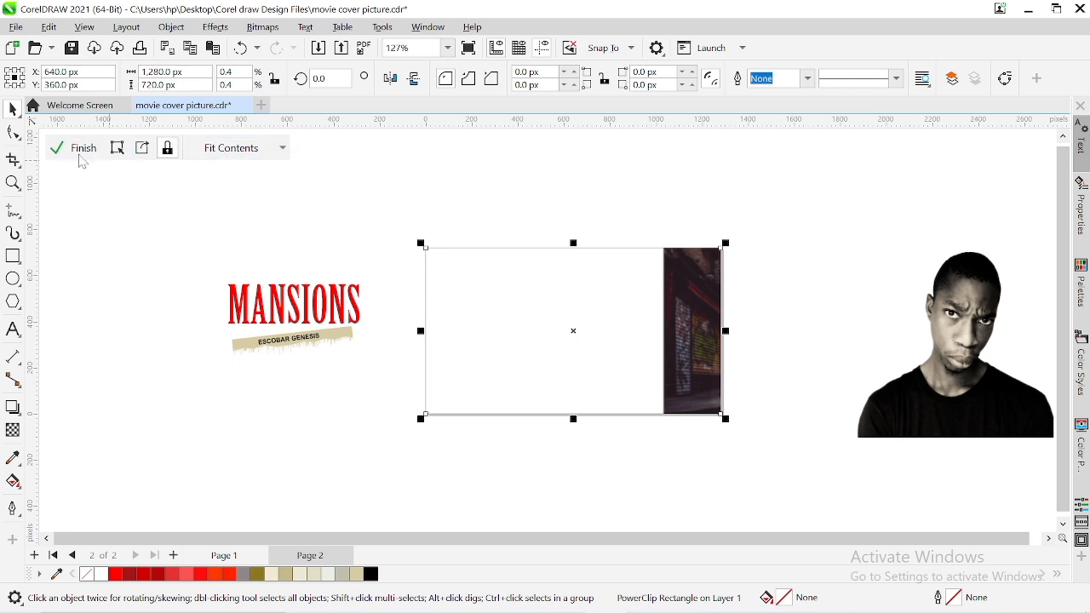
click(824, 253)
key(p)
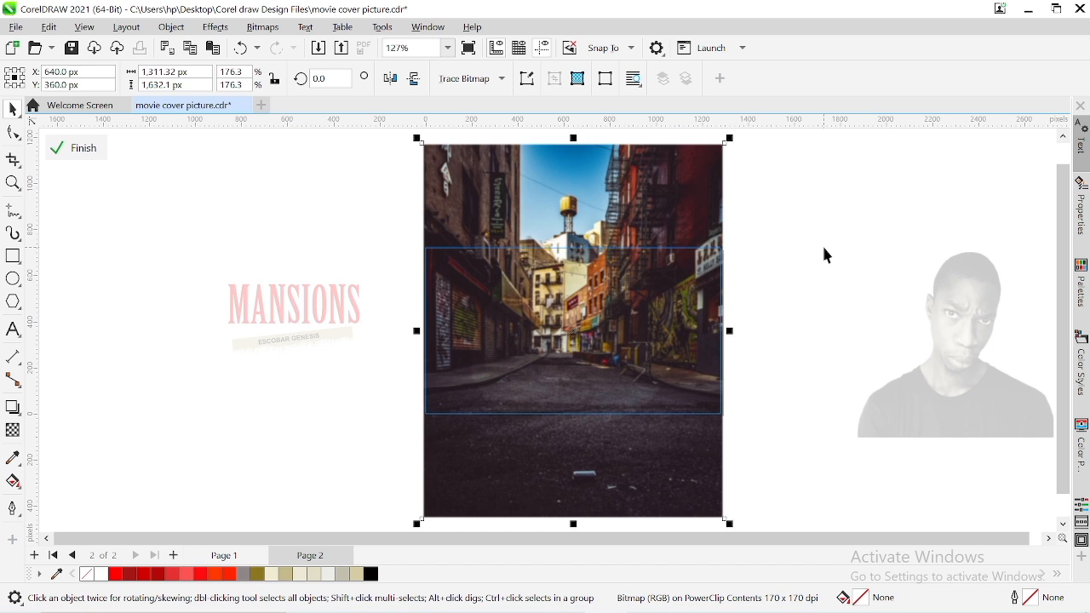
key(Down)
key(Down)
key(Down)
key(Down)
key(Down)
key(Down)
key(Down)
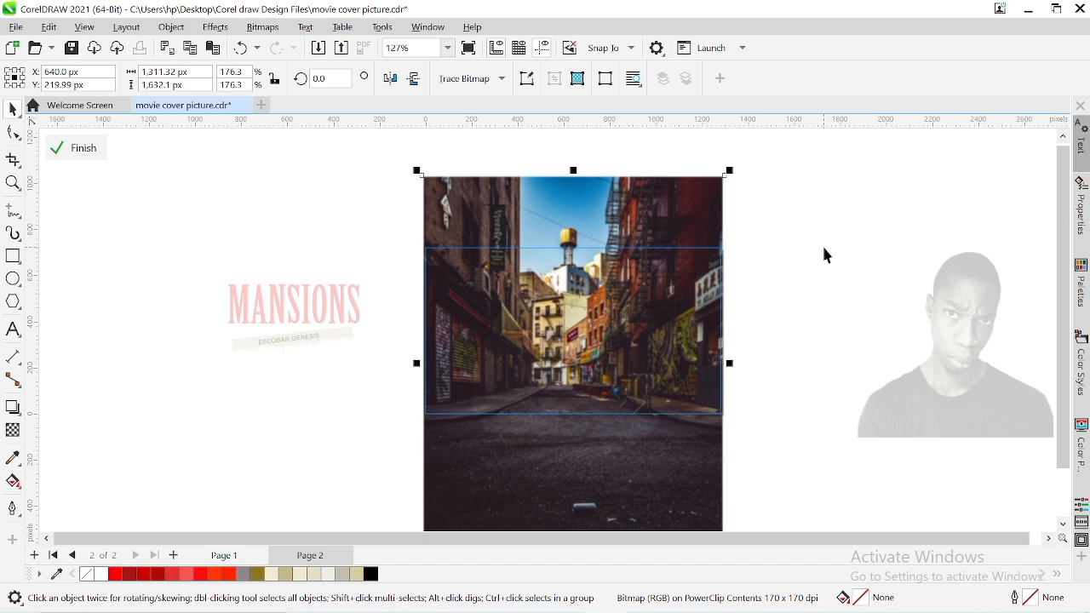
click(65, 168)
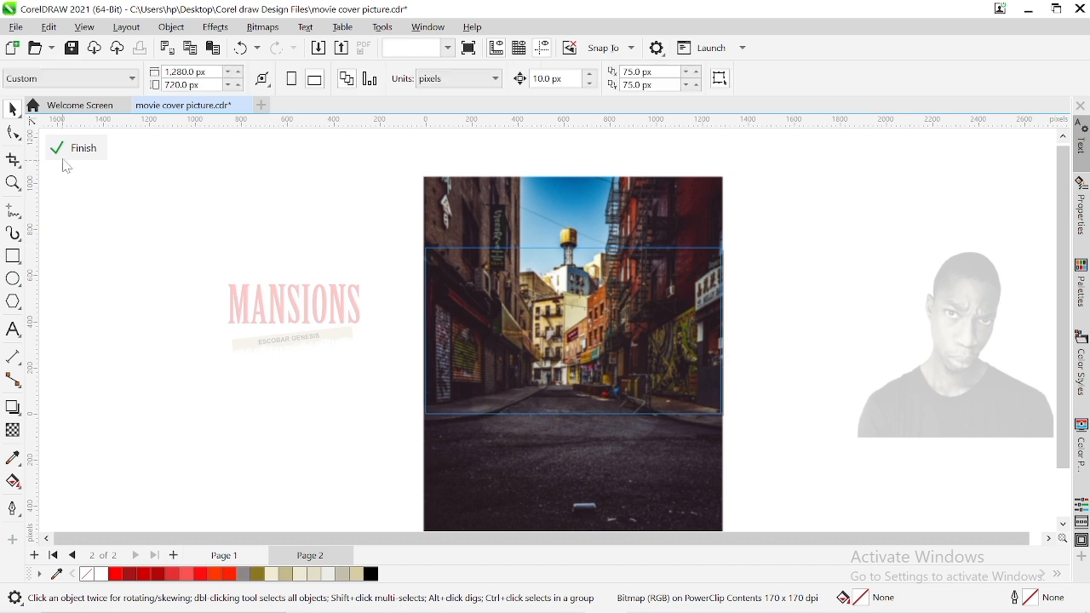
click(77, 148)
PowerClip the man's photo inside the rectangle over the street background, and check its placement in the frame's contents
click(970, 411)
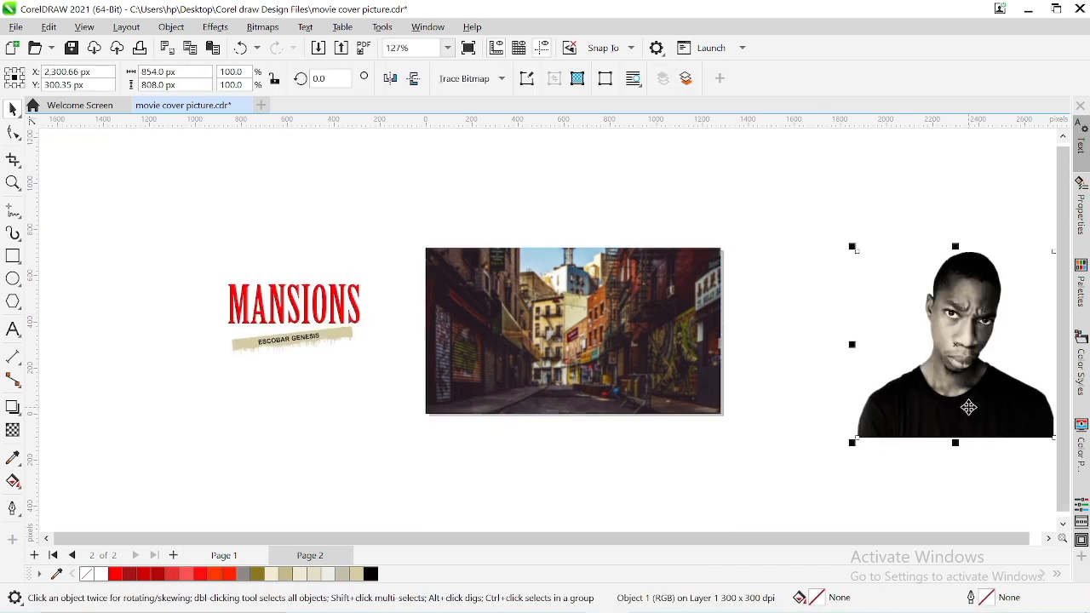
right_click(969, 408)
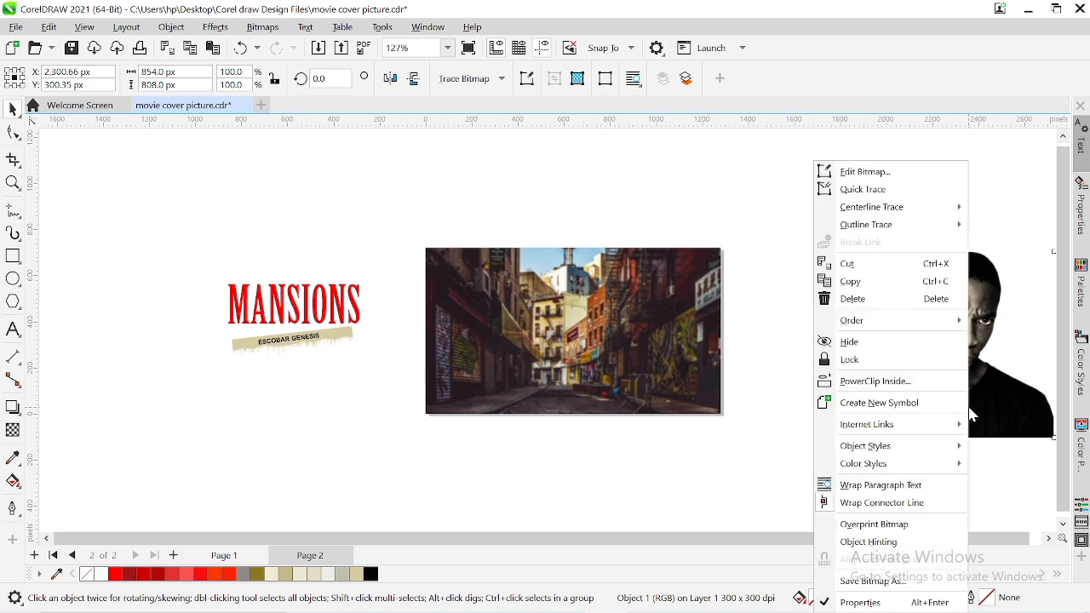
click(869, 383)
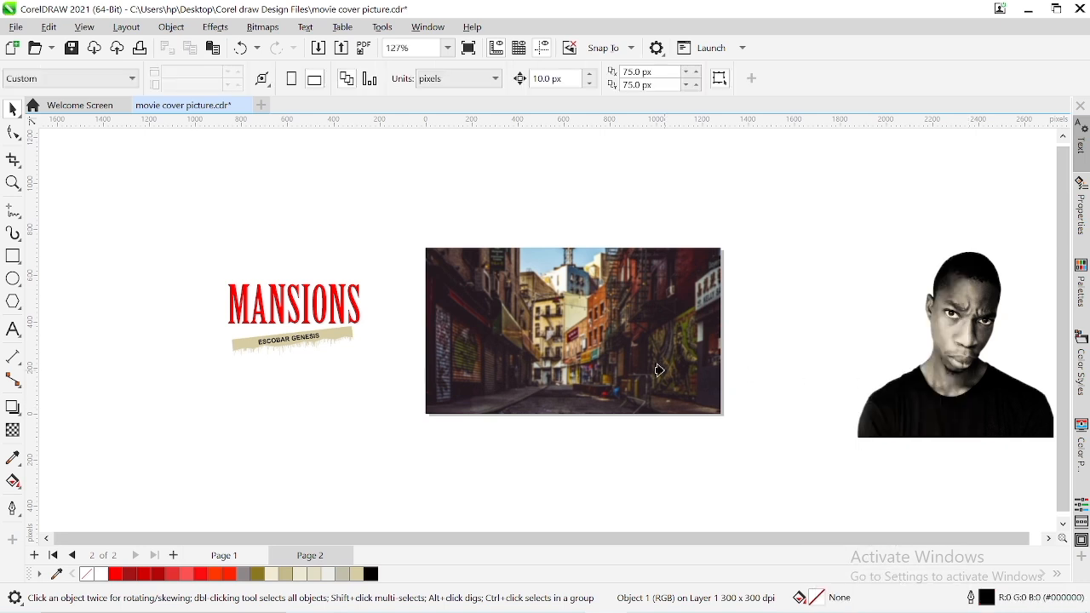
click(657, 370)
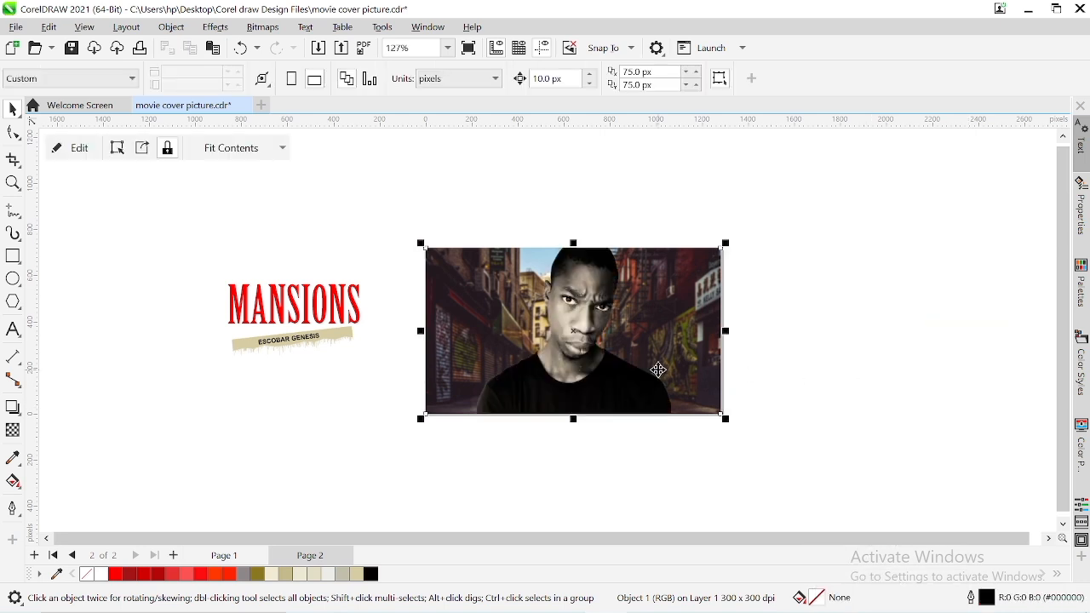
click(75, 149)
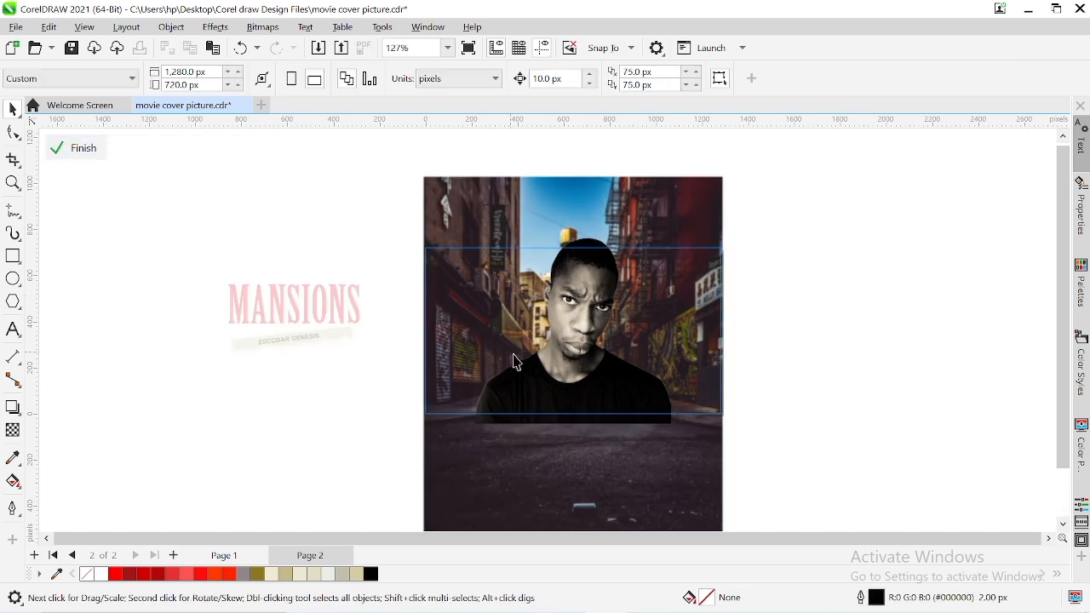
click(78, 149)
click(231, 217)
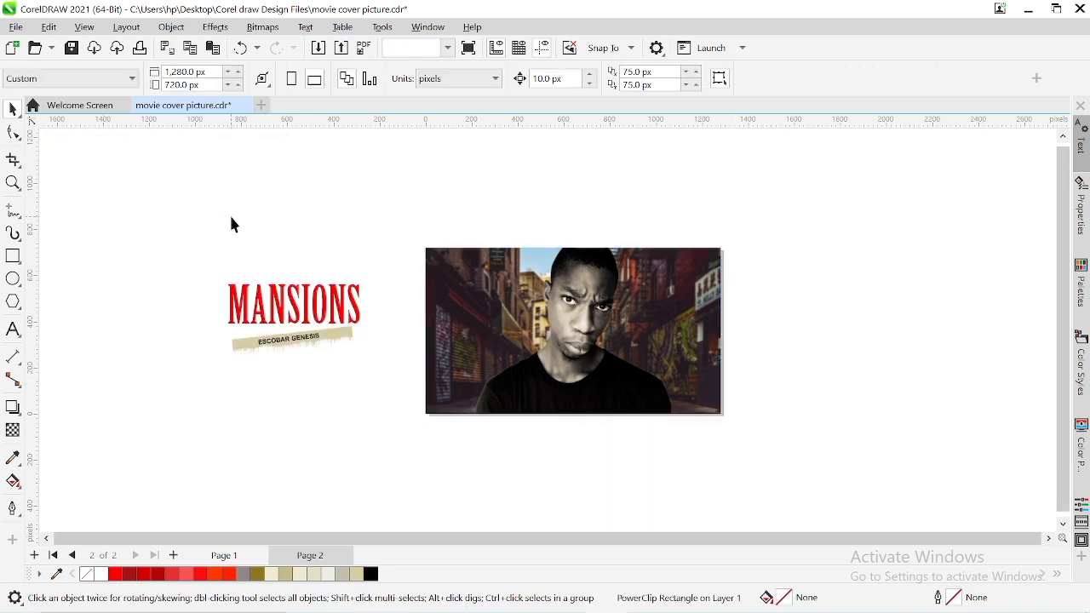
drag(379, 359, 411, 384)
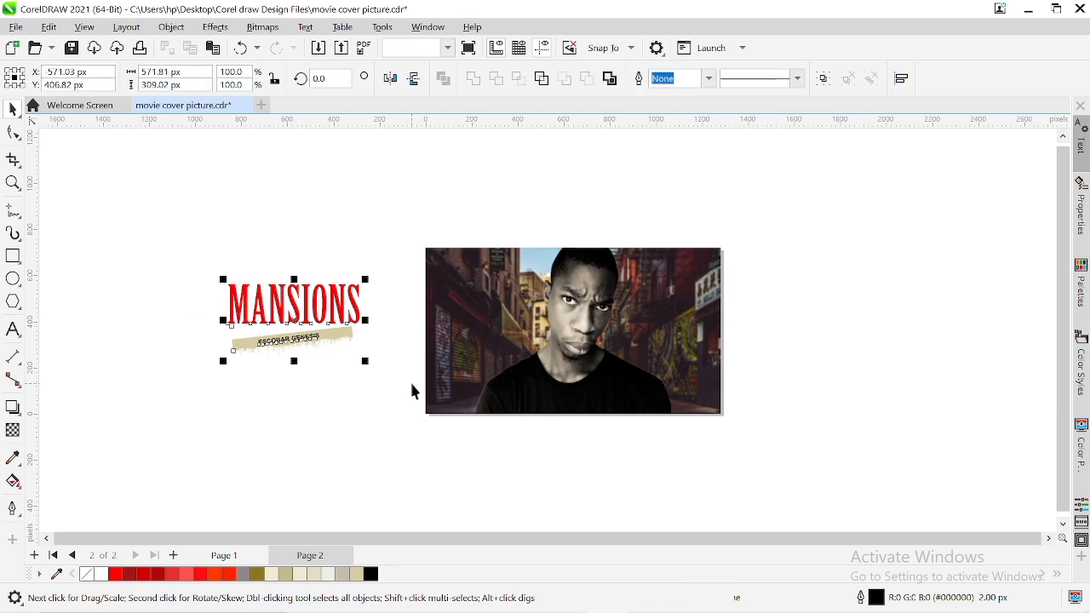
drag(295, 322, 514, 356)
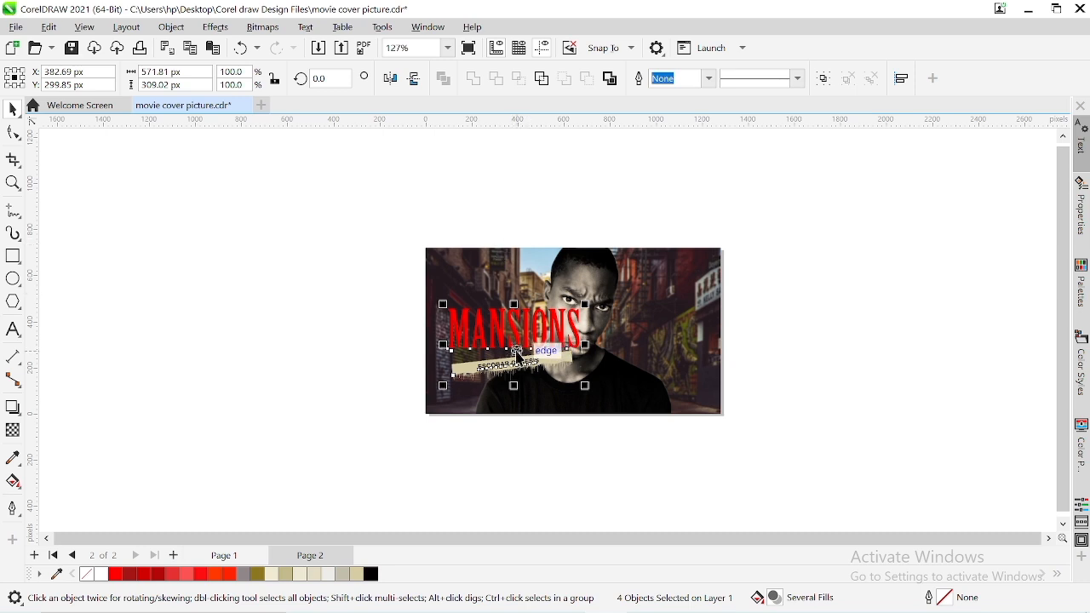
drag(517, 356, 322, 336)
Shift the man's photo right inside the PowerClip to about X 980 px and finish editing the contents
click(582, 345)
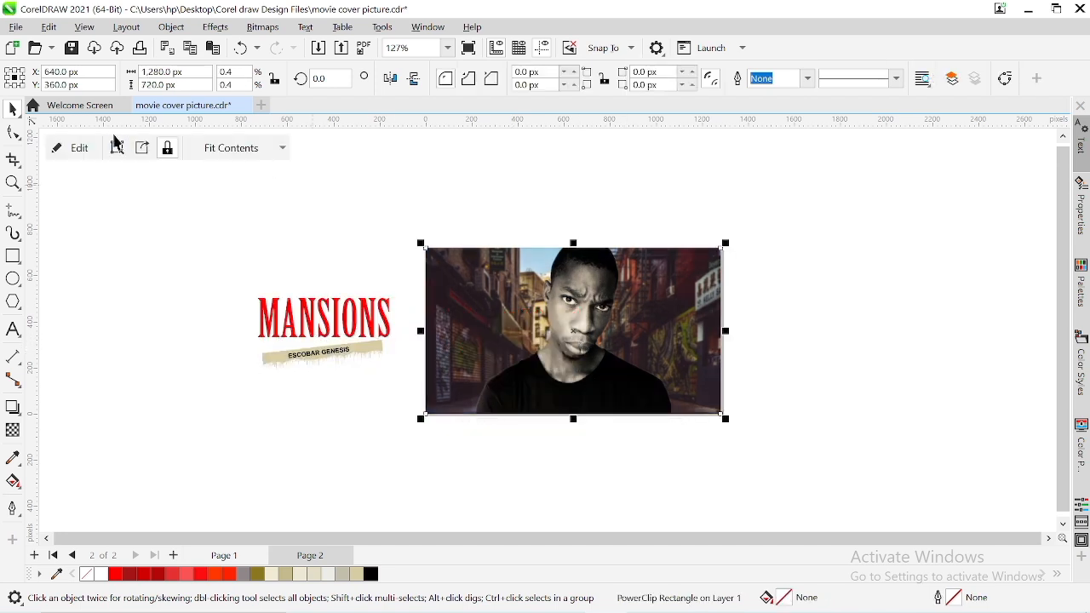
click(72, 149)
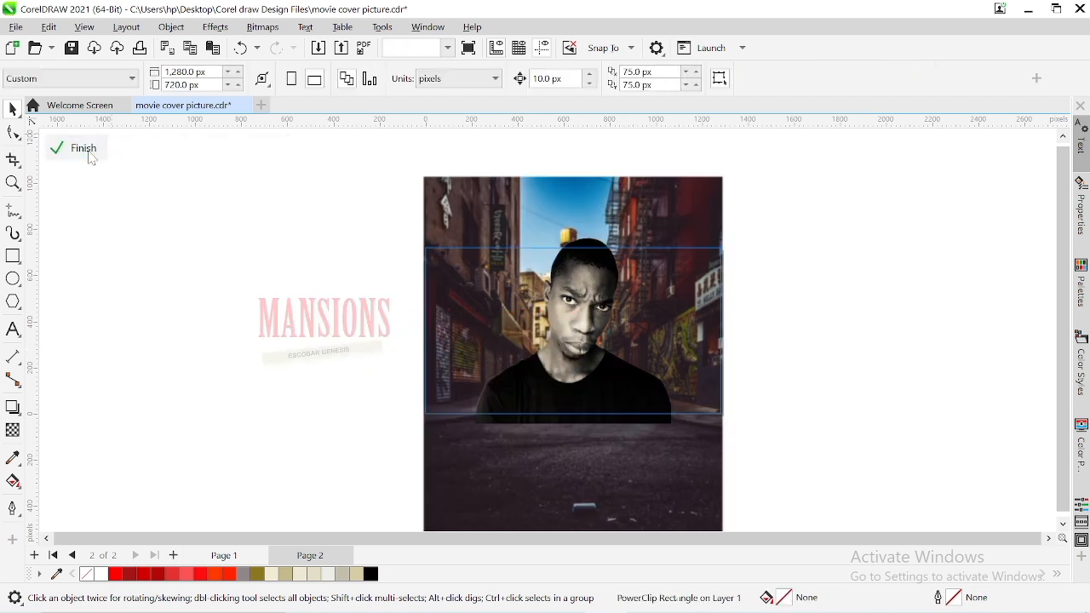
click(562, 344)
key(Right)
key(Right)
key(Right)
key(Right)
key(Right)
key(Right)
key(Right)
key(Right)
key(Right)
key(Right)
key(Right)
key(Right)
key(Right)
key(Right)
key(Right)
key(Right)
key(Right)
key(Right)
key(Right)
key(Right)
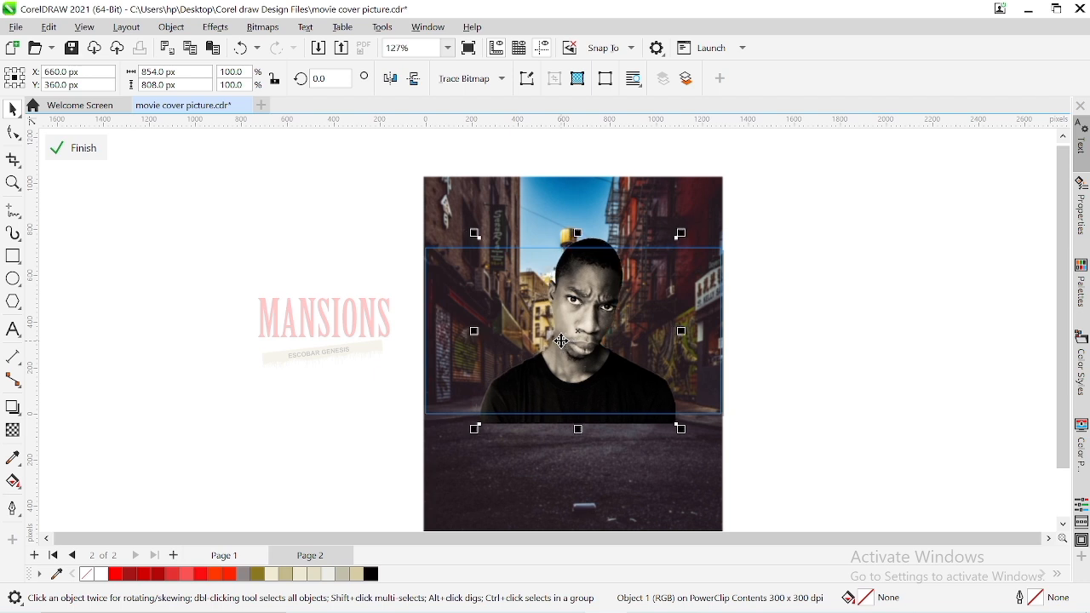
key(Right)
key(Right)
key(Right)
key(Right)
key(Right)
key(Right)
key(Right)
key(Right)
key(Right)
key(Right)
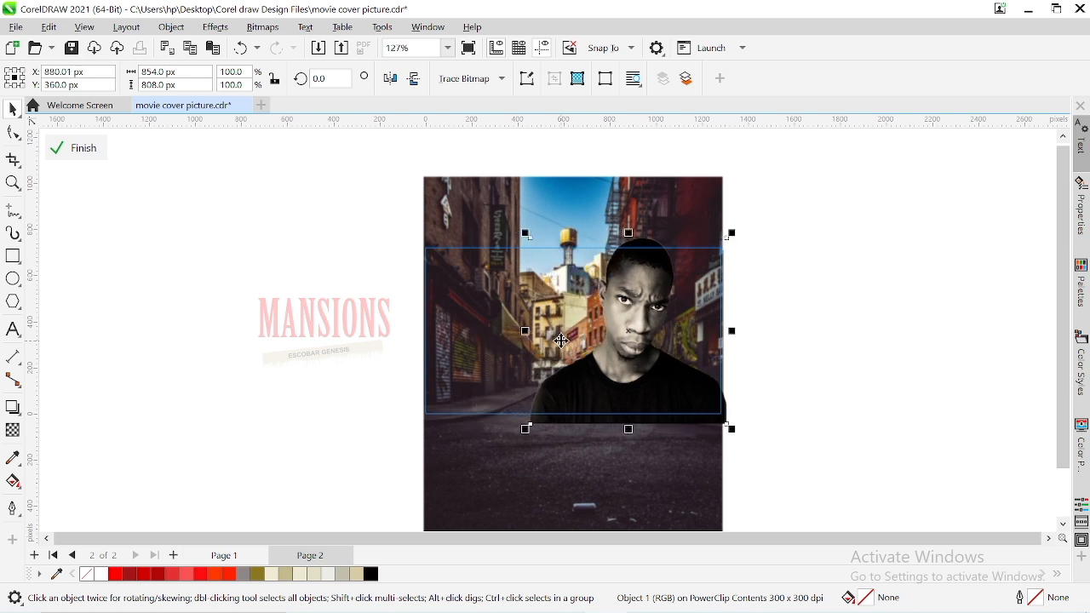
key(Right)
key(Right)
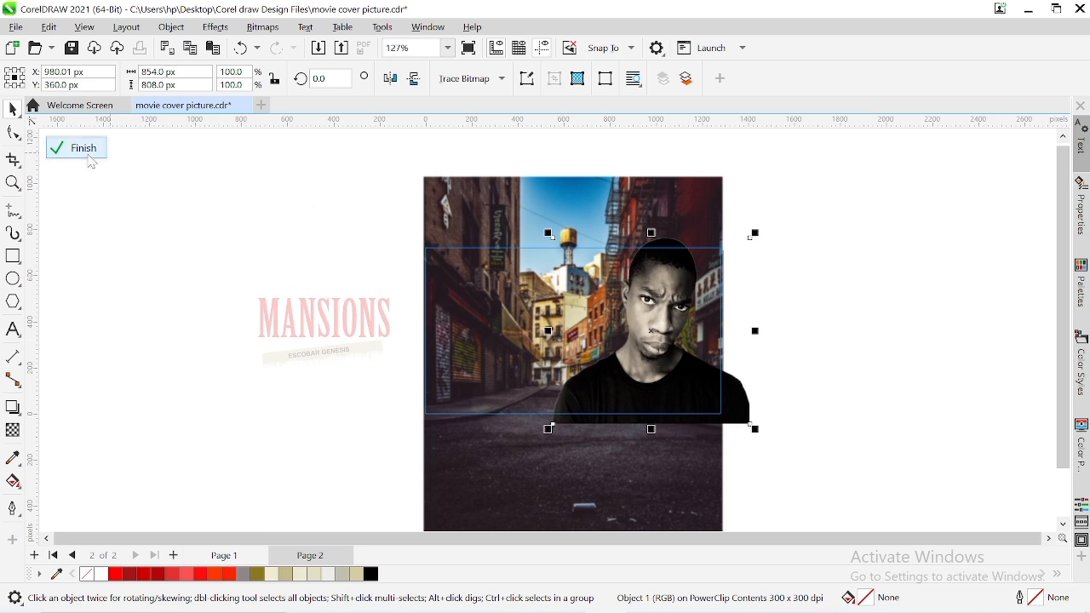
click(89, 158)
drag(151, 251, 447, 417)
drag(324, 327, 525, 340)
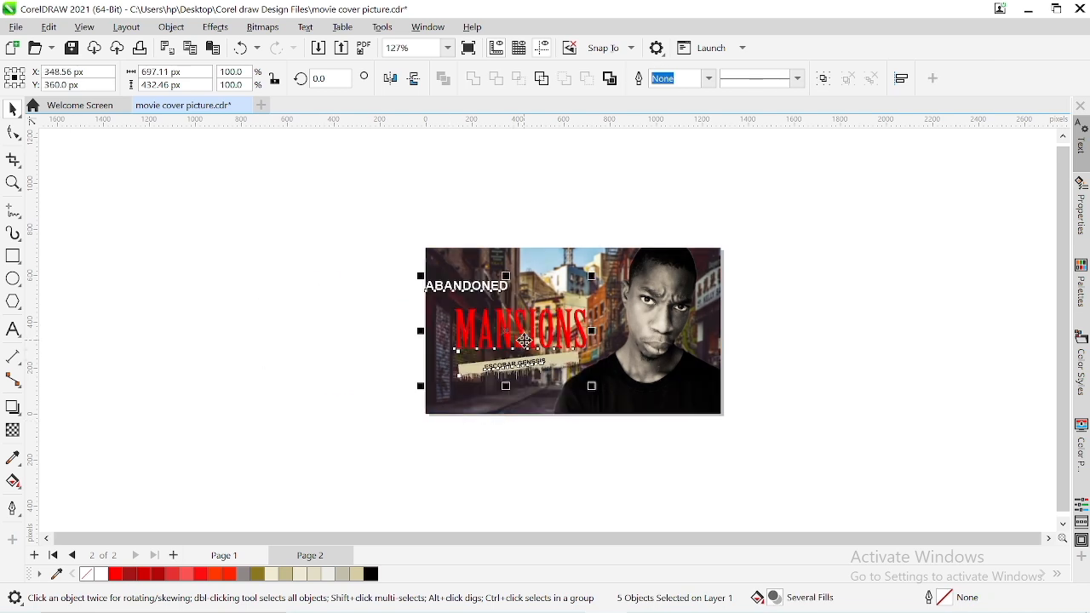
key(ctrl+z)
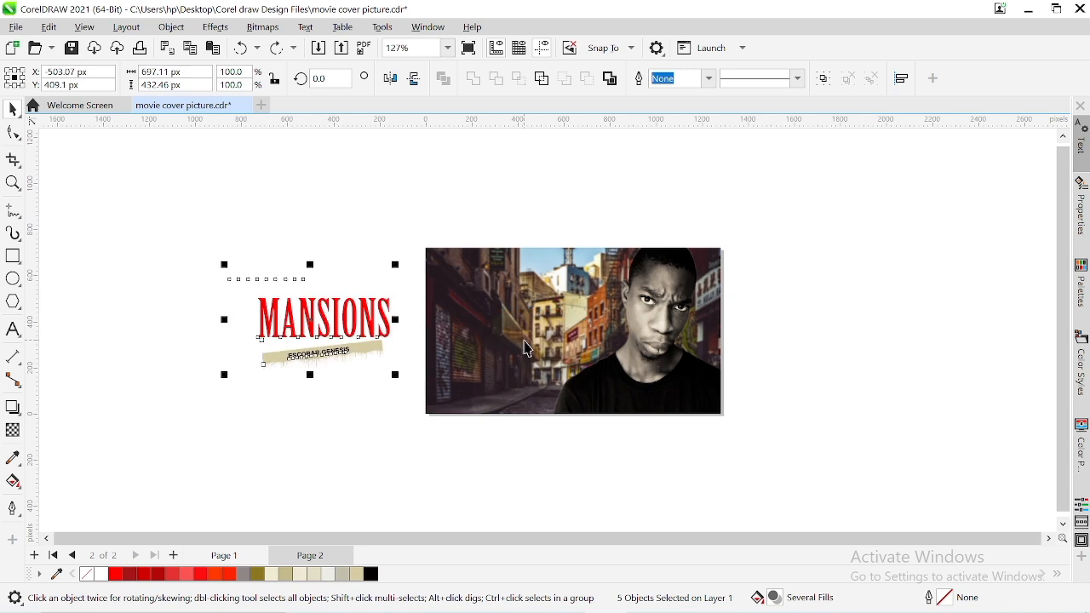
click(224, 213)
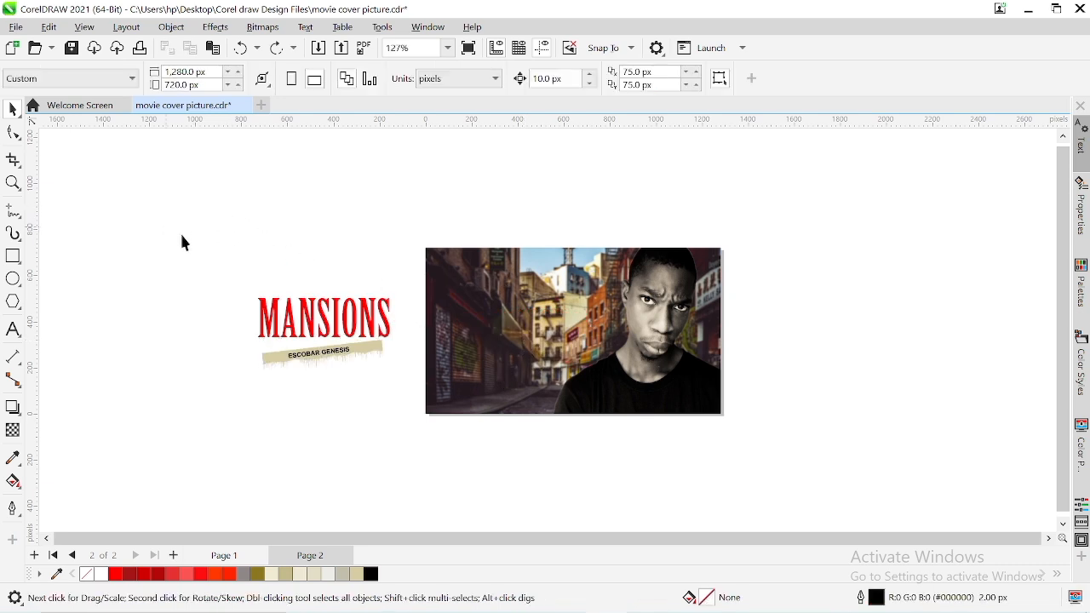
Move all five title elements onto the cover beside the man at Y 360 px and nudge them left
drag(183, 242, 455, 392)
drag(312, 324, 520, 331)
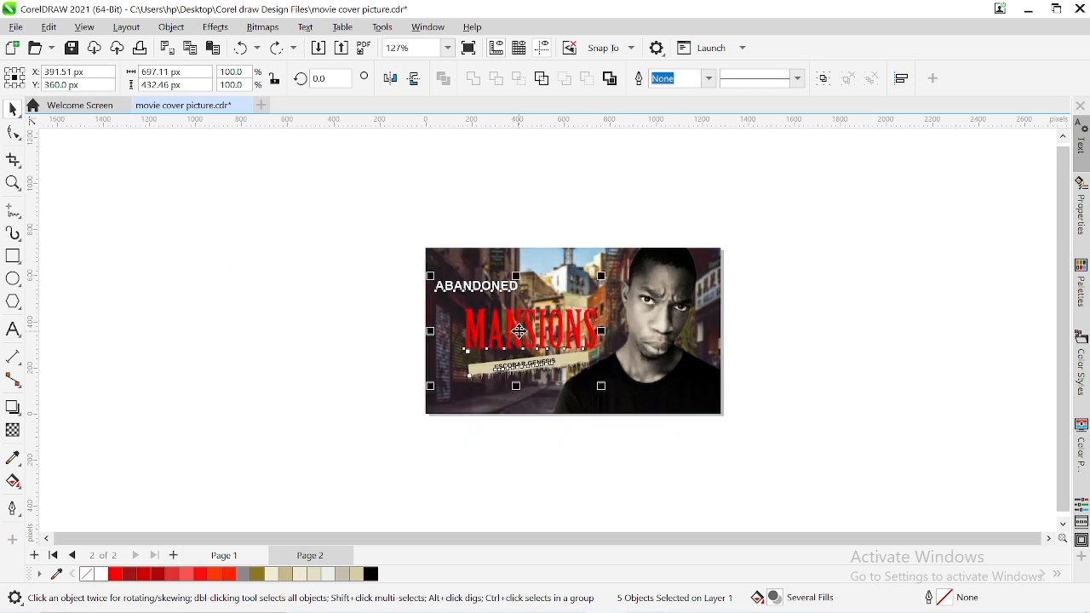
key(Left)
key(Left)
key(Left)
key(Left)
key(Left)
key(Left)
key(Left)
key(Left)
key(Left)
key(Left)
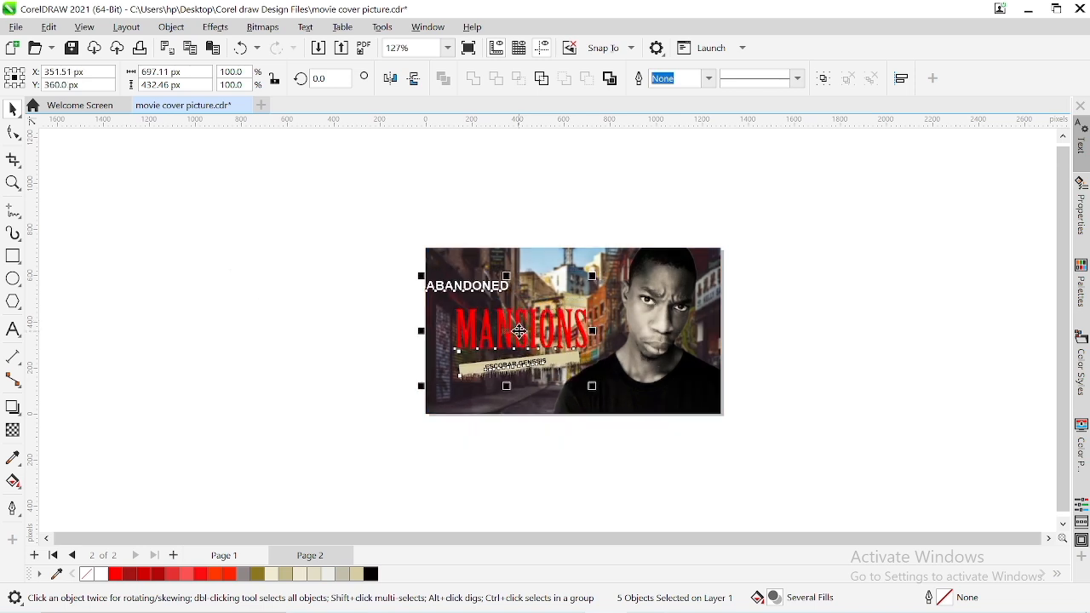
click(345, 235)
Nudge the ABANDONED text right to about X 281 px so it sits fully on the cover above MANSIONS
click(422, 290)
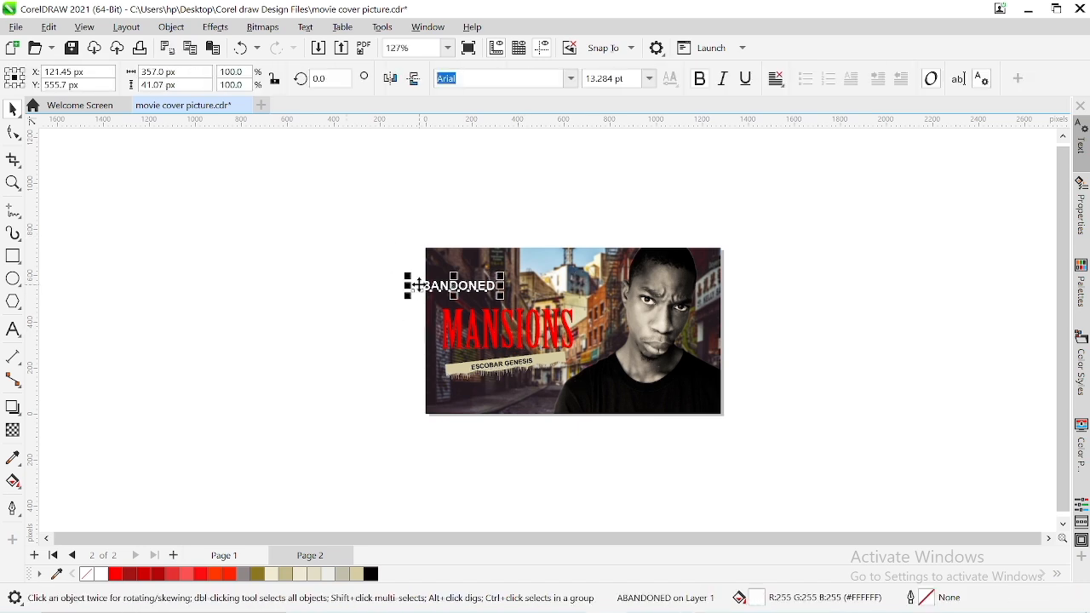
key(Right)
key(Right)
key(Right)
key(Right)
key(Right)
key(Right)
key(Right)
key(Right)
key(Right)
key(Right)
key(Right)
key(Right)
key(Right)
key(Right)
key(Right)
key(Right)
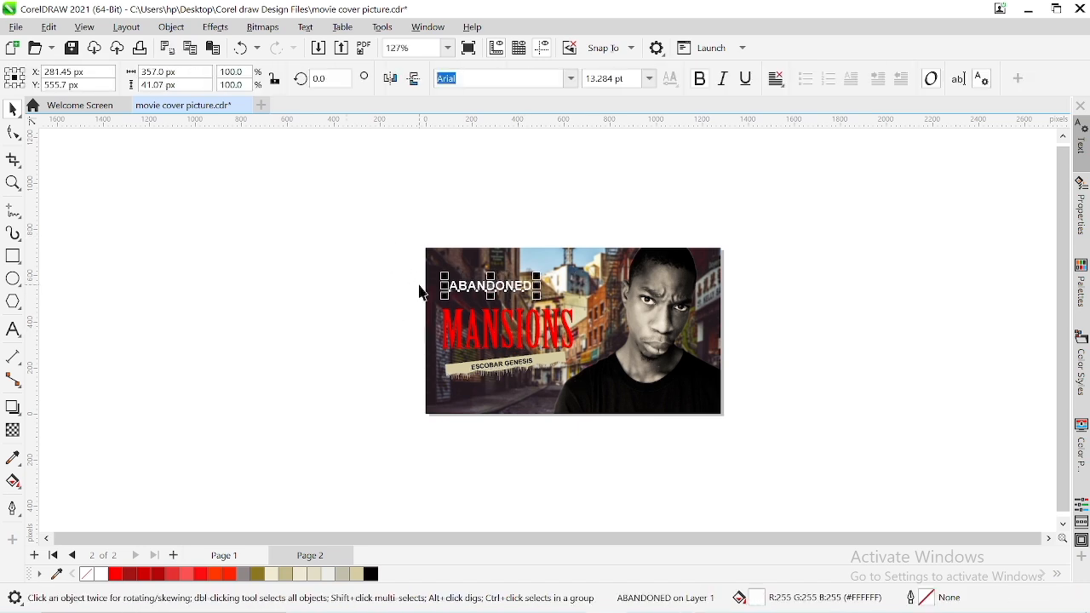
click(448, 48)
click(426, 66)
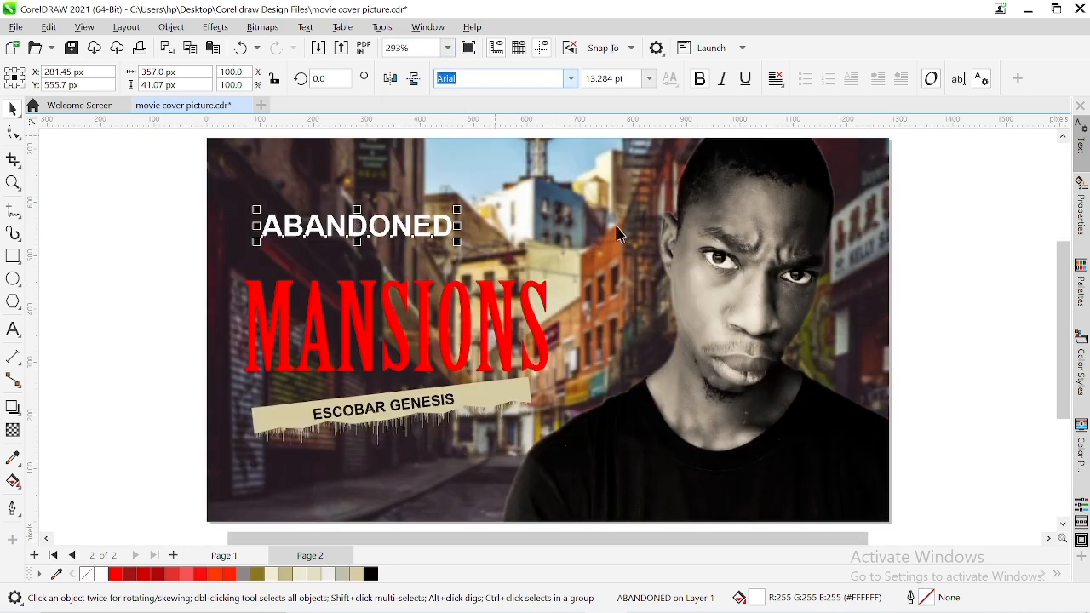
click(1016, 362)
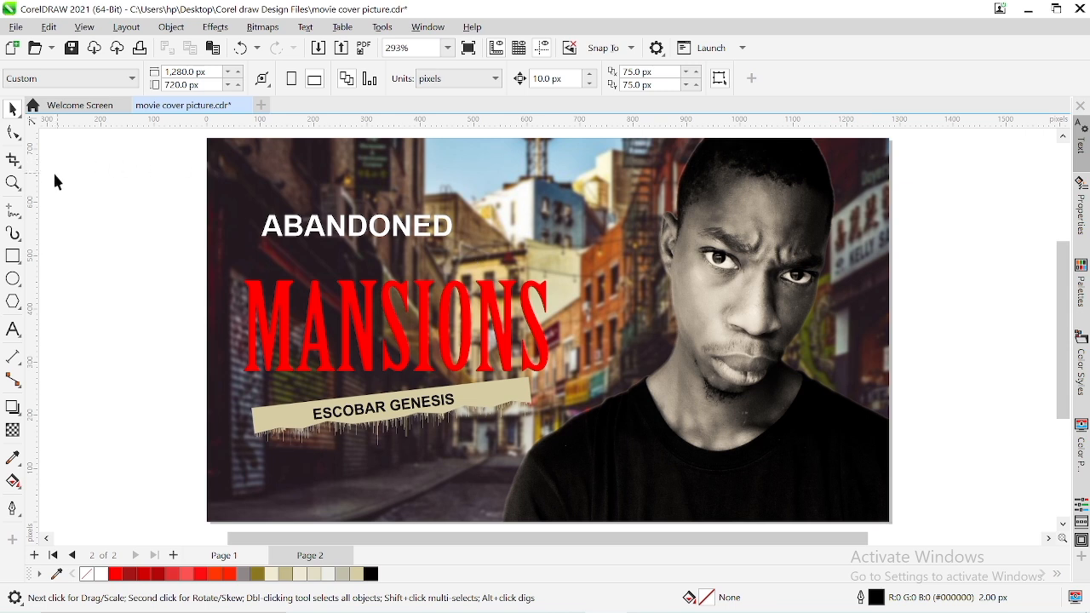
Add a vertical guideline at X 68.8 px along the left edge of MANSIONS and align ABANDONED's left edge to it
drag(36, 221, 244, 245)
scroll(259, 335, up, 4)
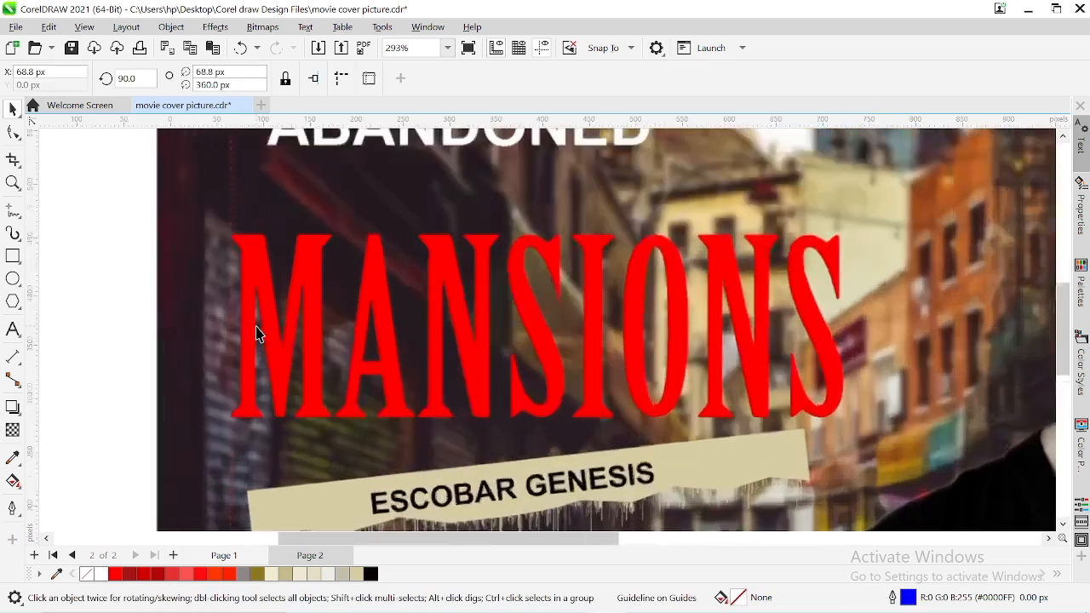
scroll(260, 335, up, 4)
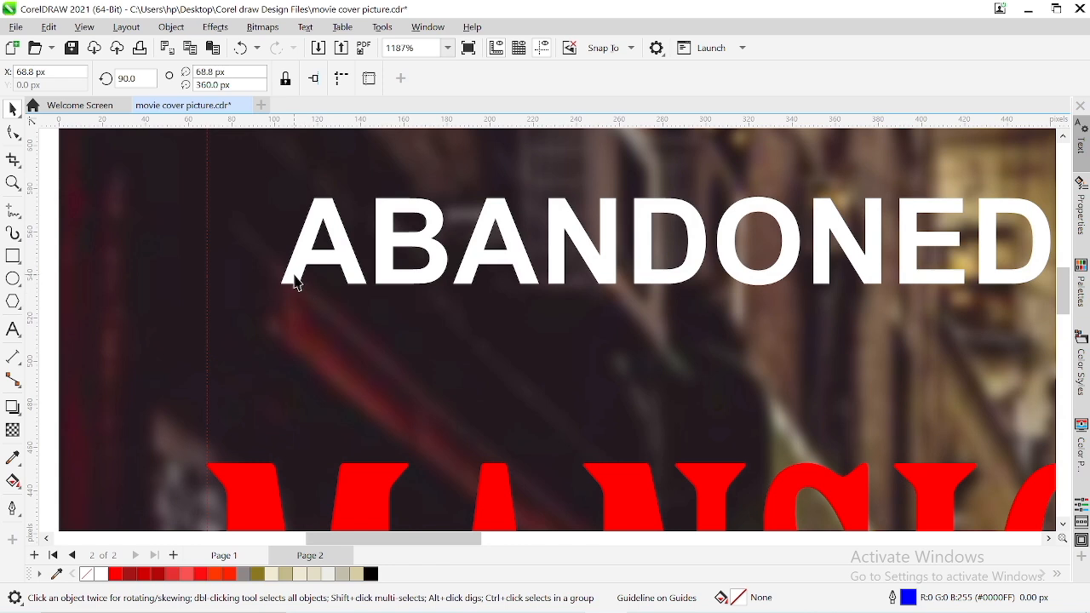
click(294, 274)
key(Left)
key(Left)
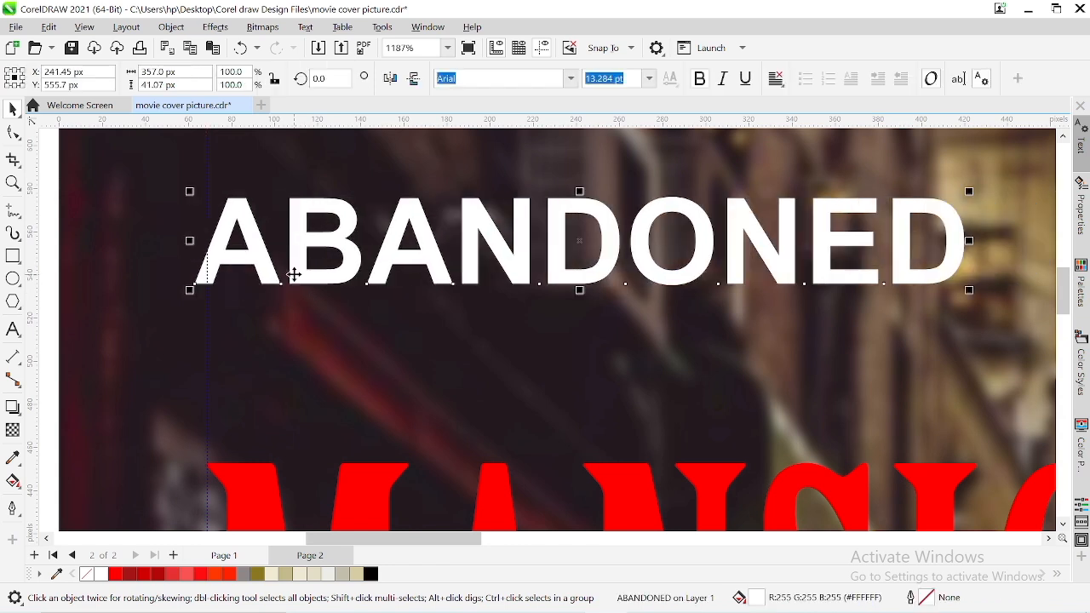
key(Right)
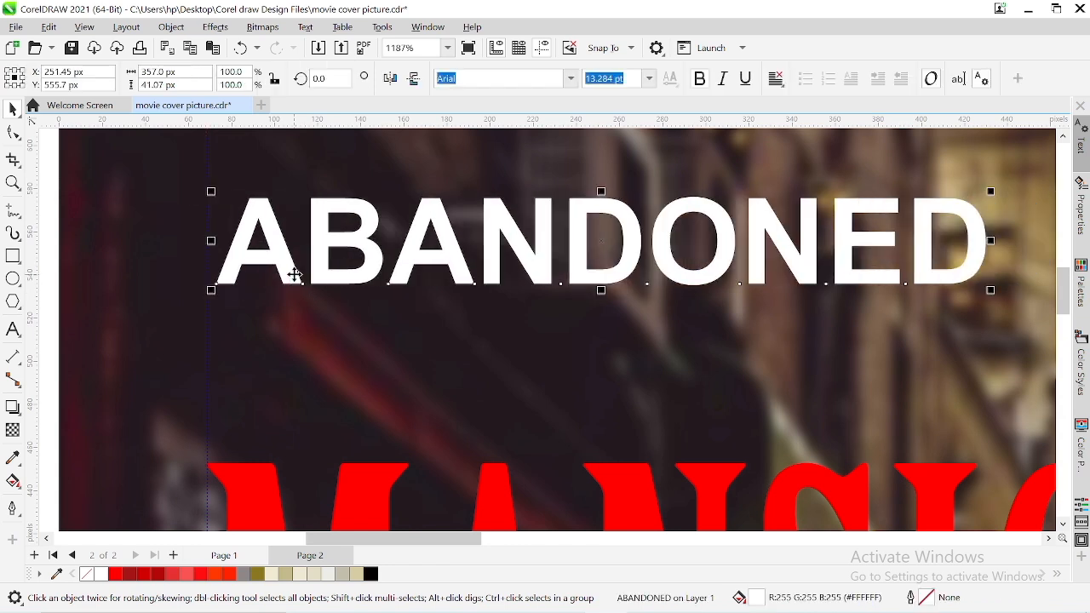
key(Left)
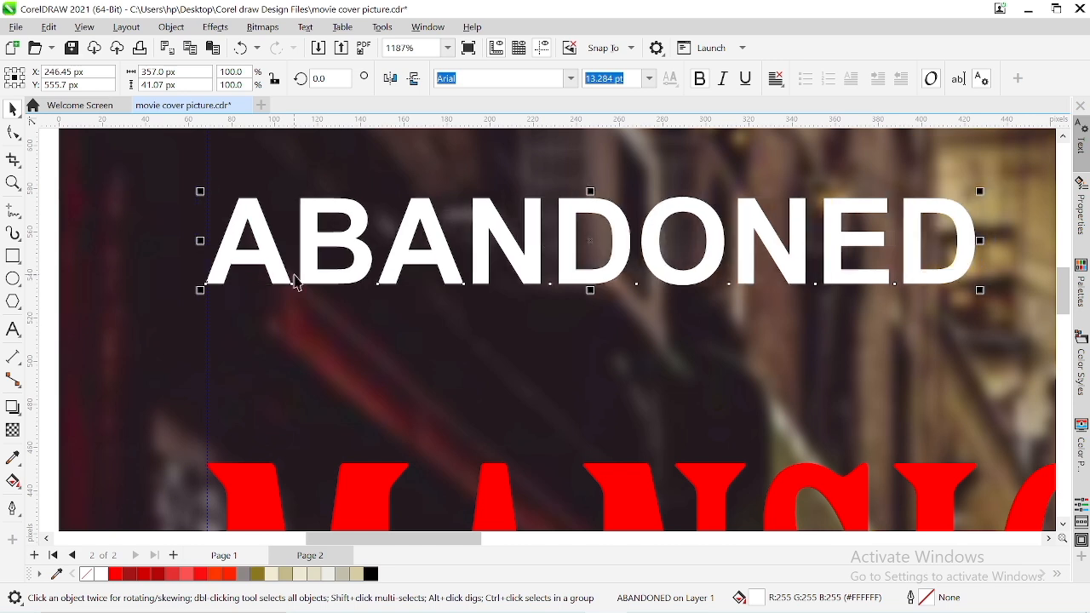
click(53, 311)
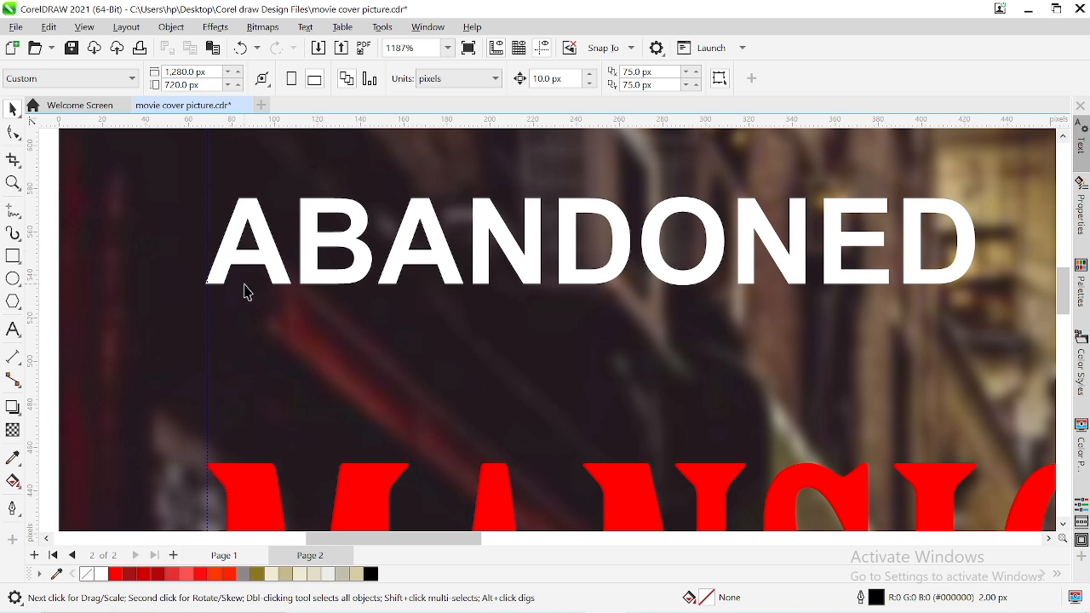
Nudge ABANDONED down to about Y 496 px, directly above MANSIONS
scroll(245, 285, down, 1)
scroll(247, 293, down, 3)
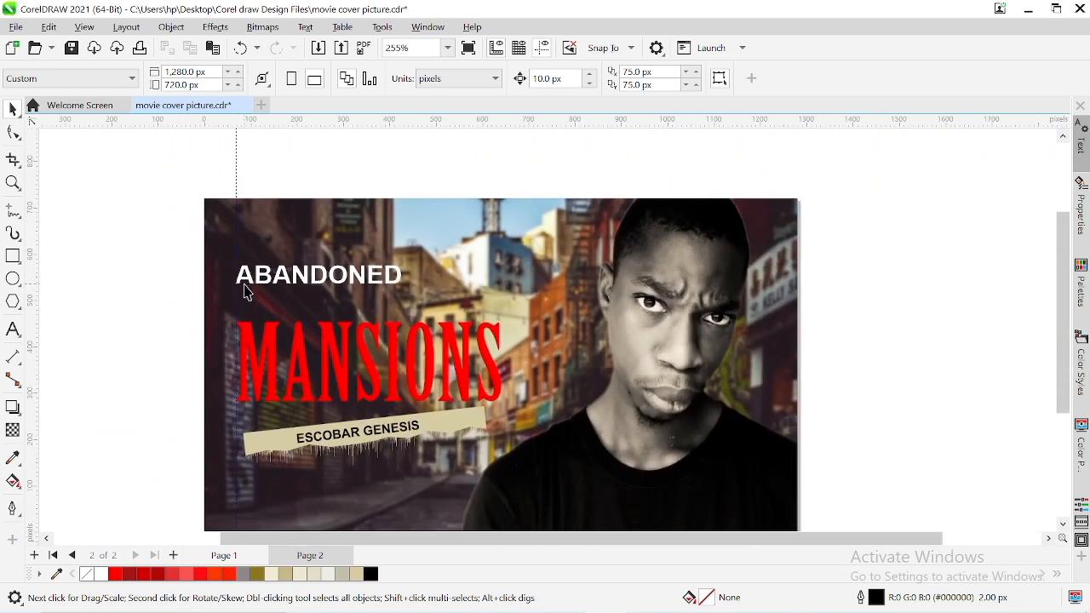
click(264, 275)
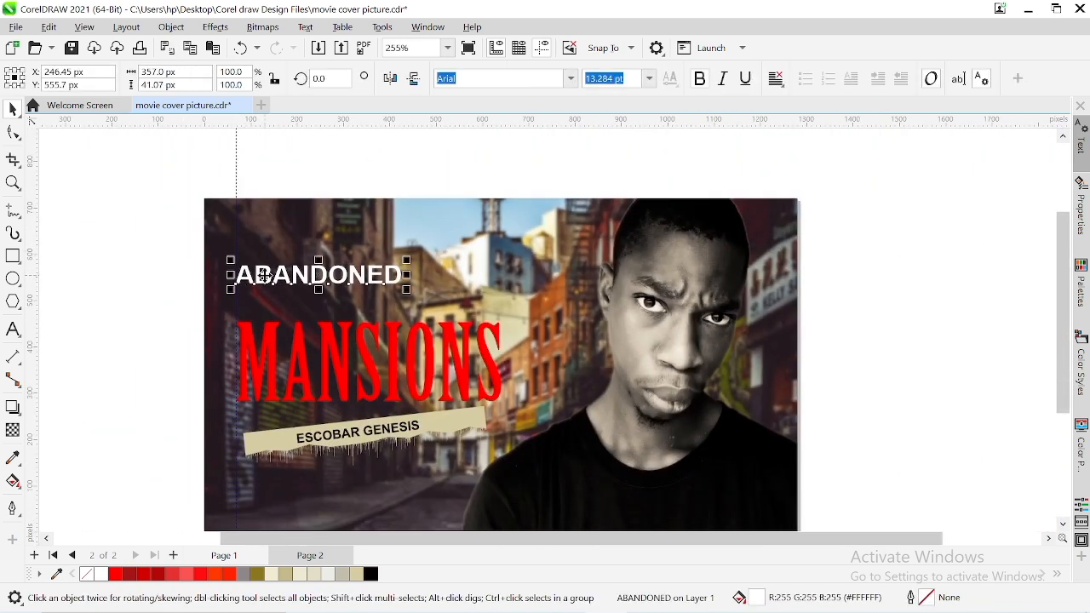
key(Down)
key(Down)
key(Down)
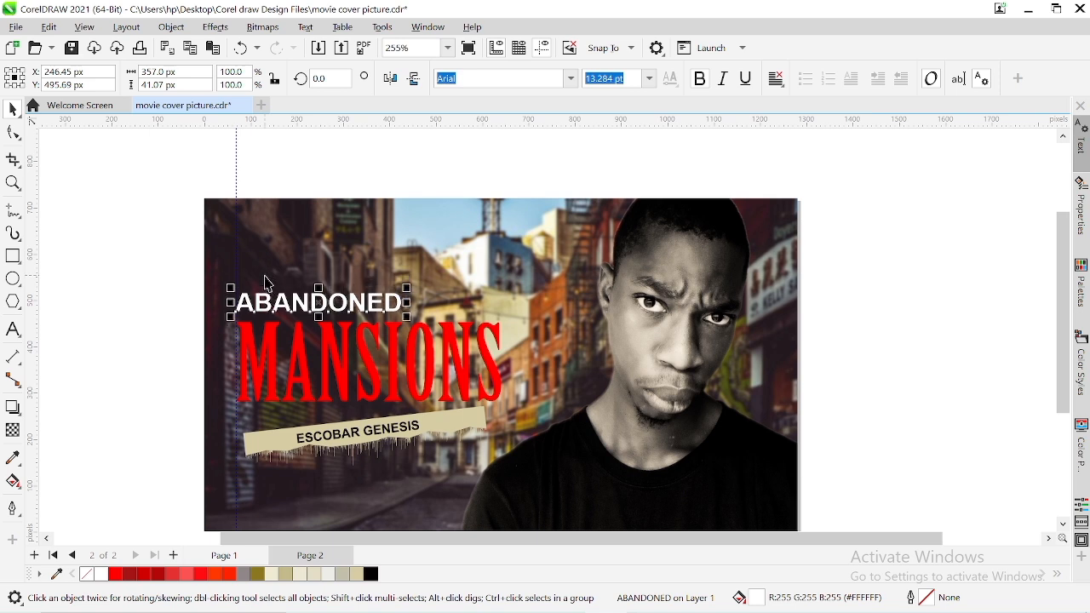
click(226, 560)
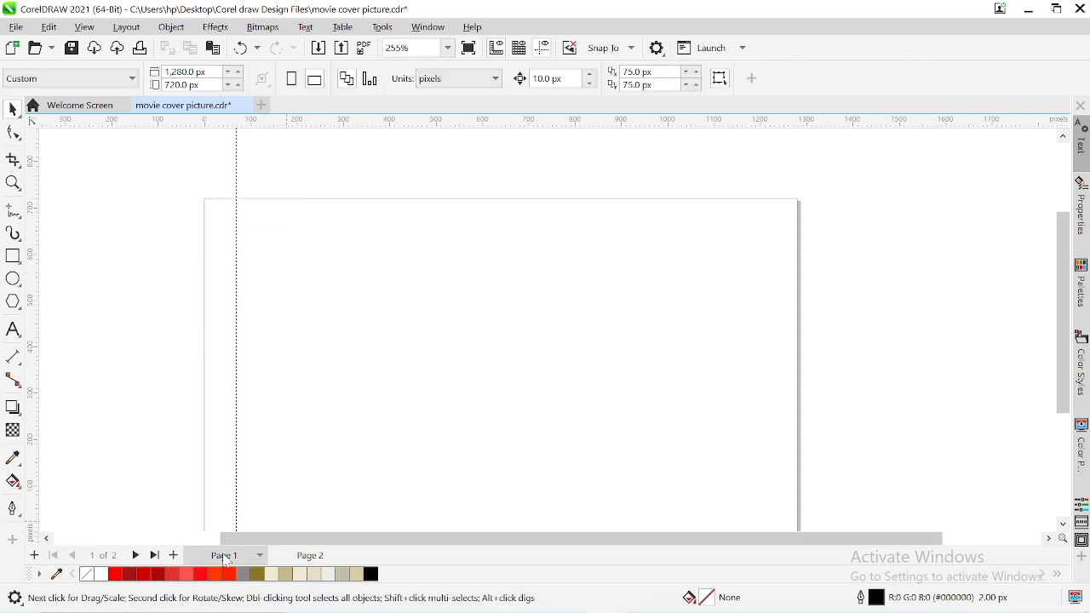
click(305, 562)
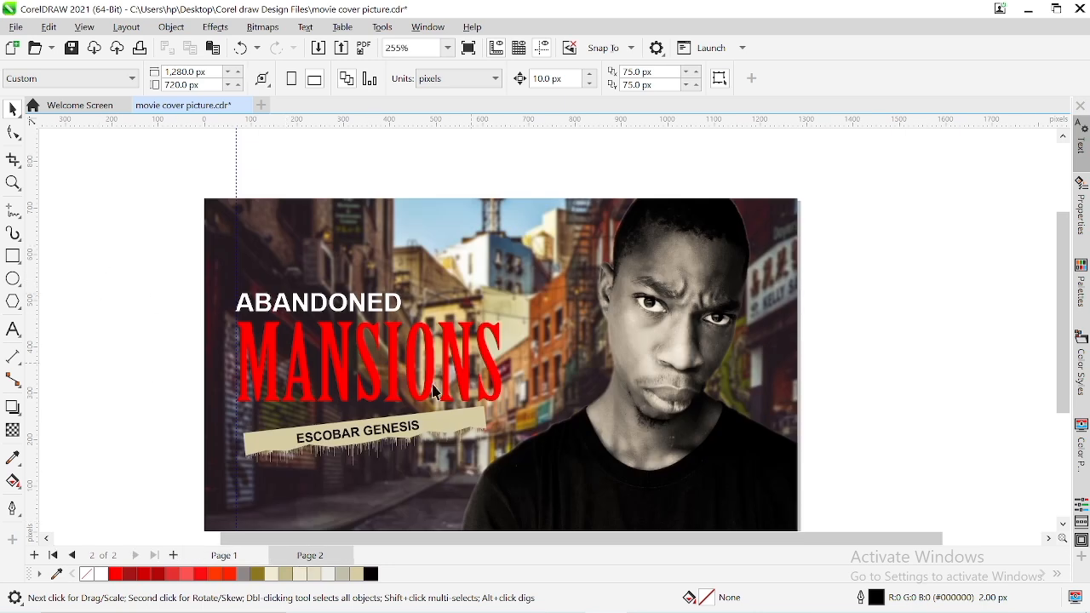
click(291, 309)
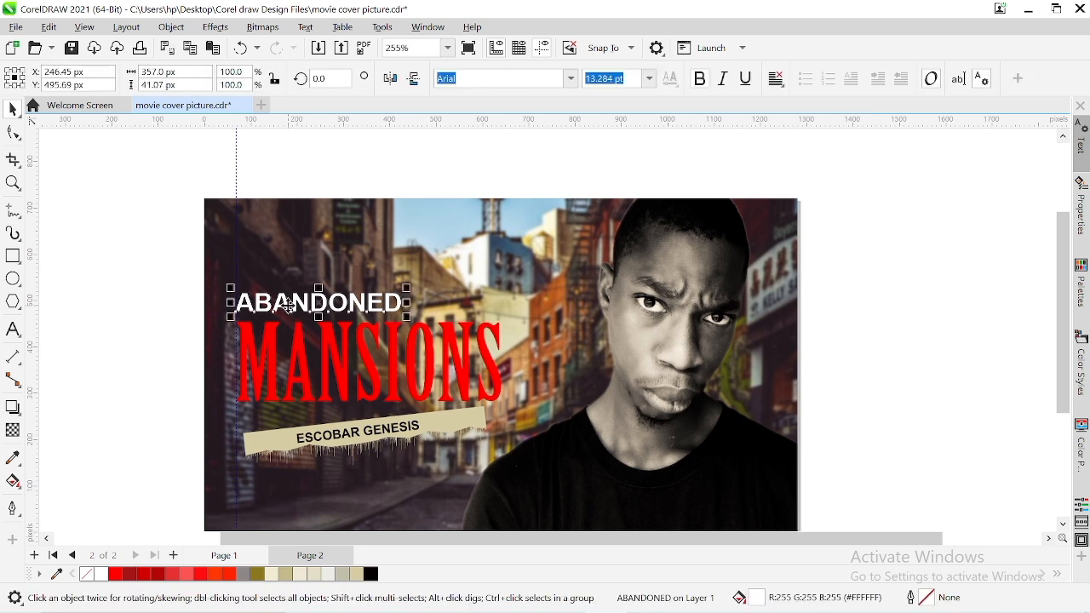
click(908, 415)
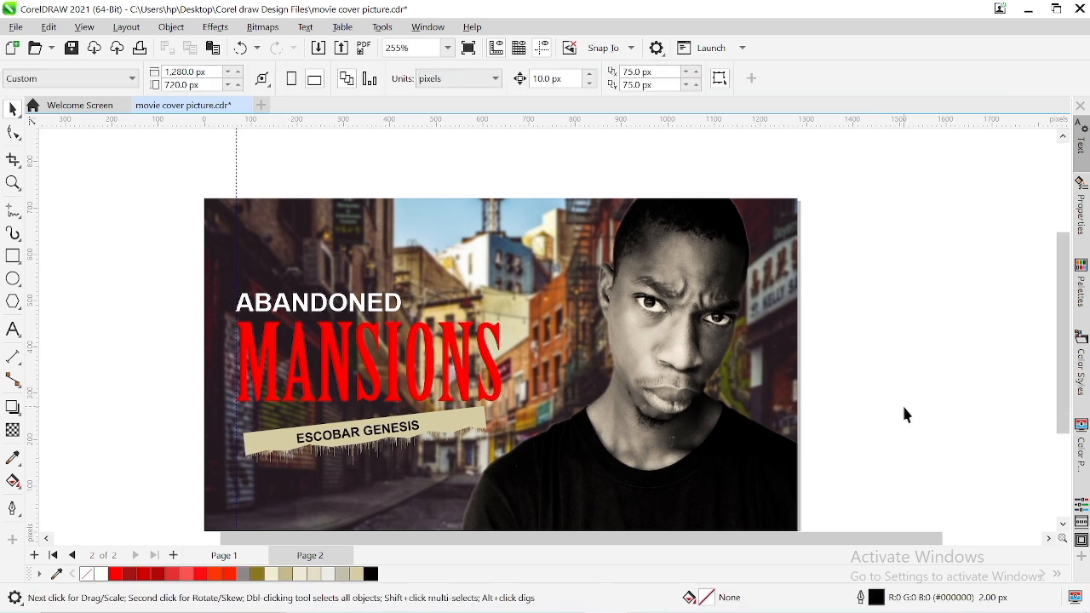
Check the finished cover in a full-screen preview
scroll(908, 415, down, 1)
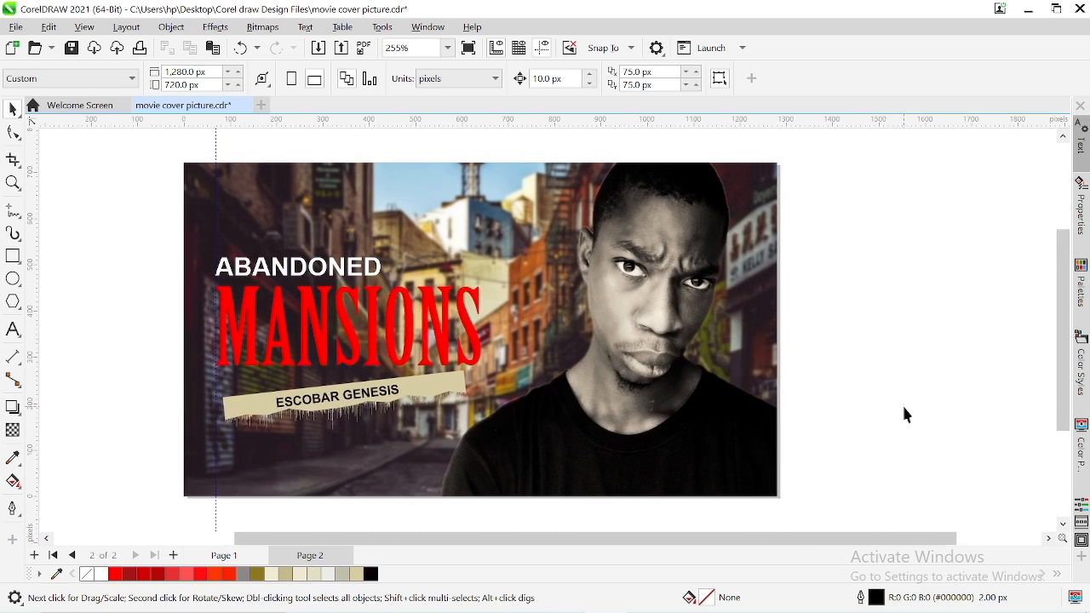
key(F9)
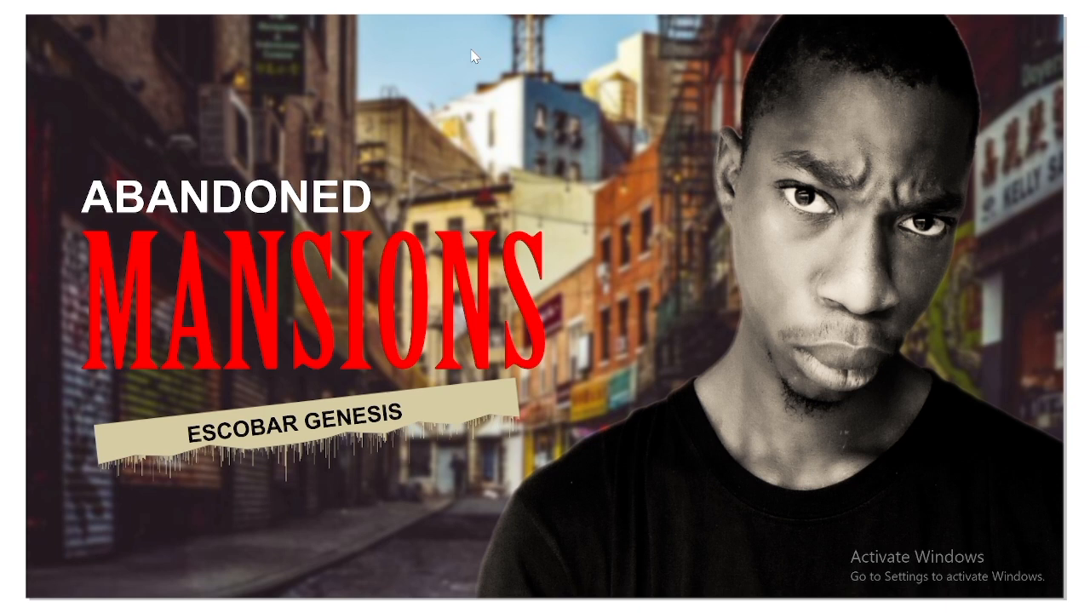
key(Escape)
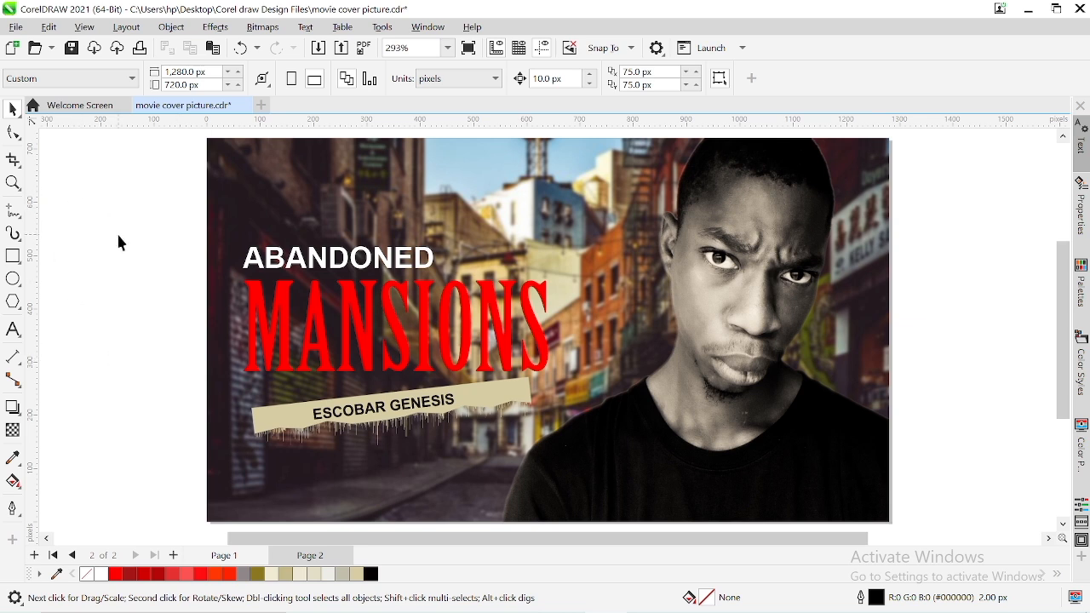
Export the cover to the Desktop as the JPG "movie cover picture" in 24-bit RGB at High (80%) quality
key(ctrl+e)
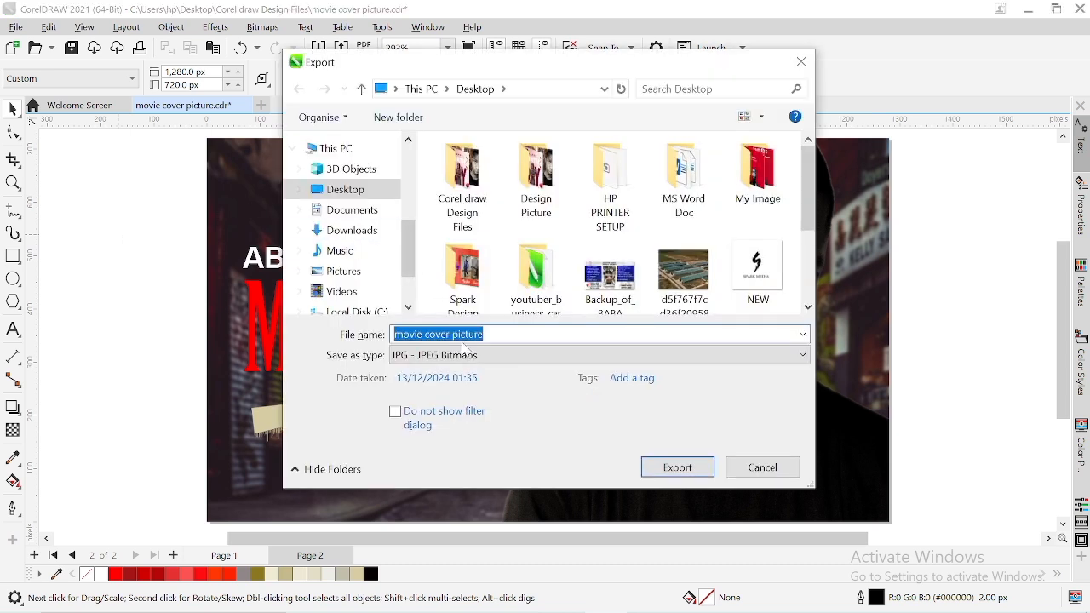
click(459, 356)
scroll(455, 366, down, 6)
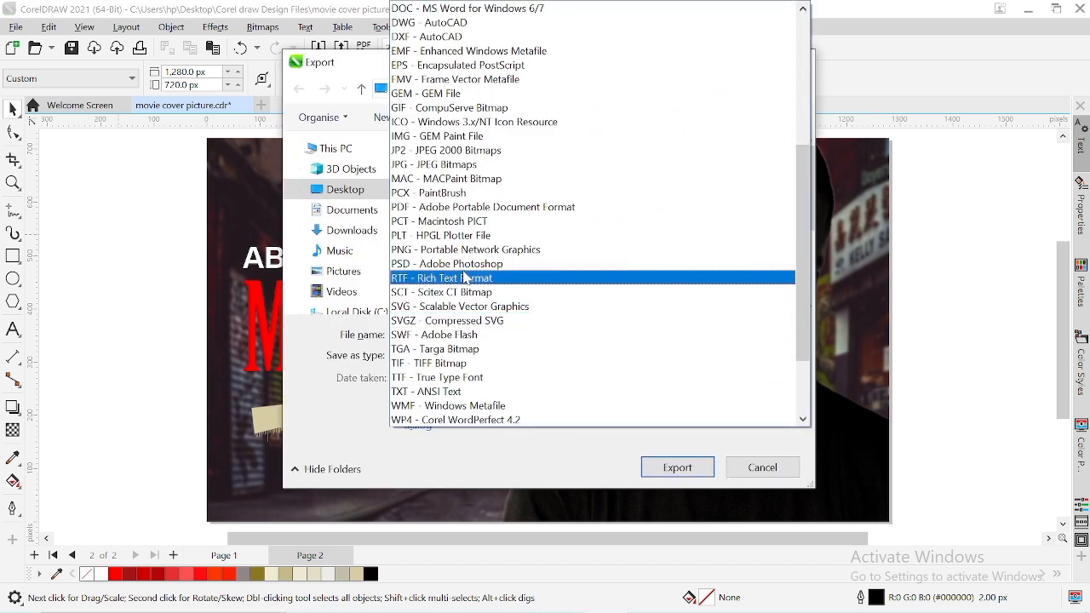
scroll(453, 407, up, 6)
scroll(454, 407, up, 1)
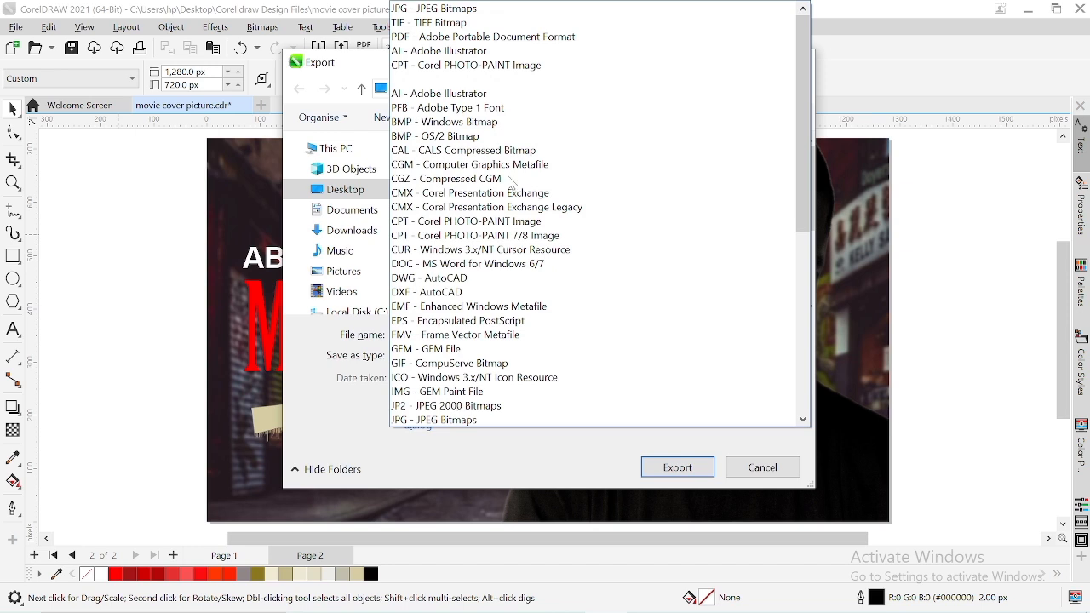
click(483, 10)
key(Return)
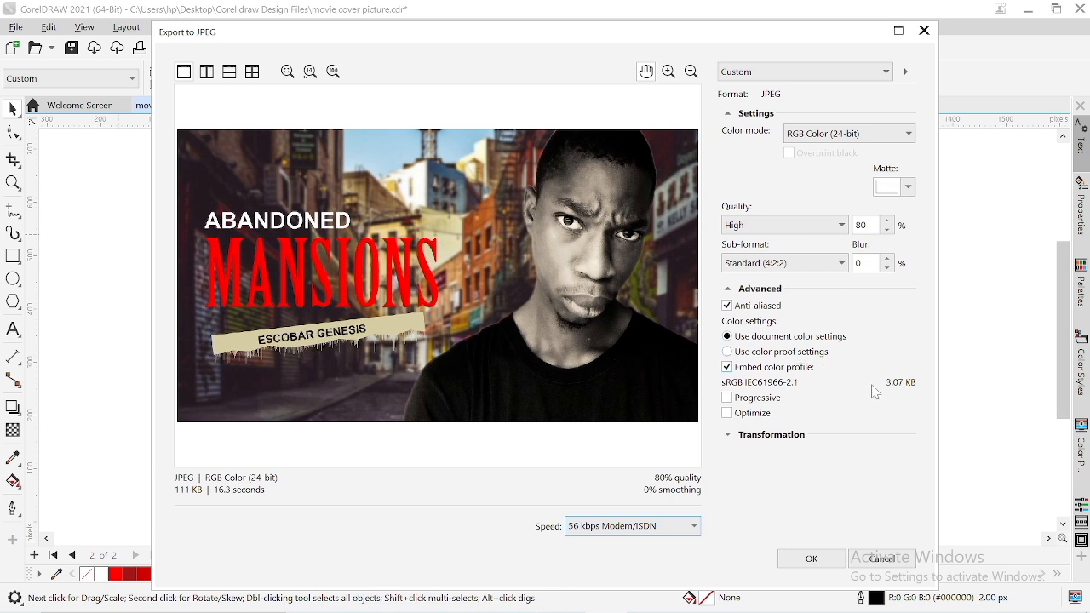
click(790, 559)
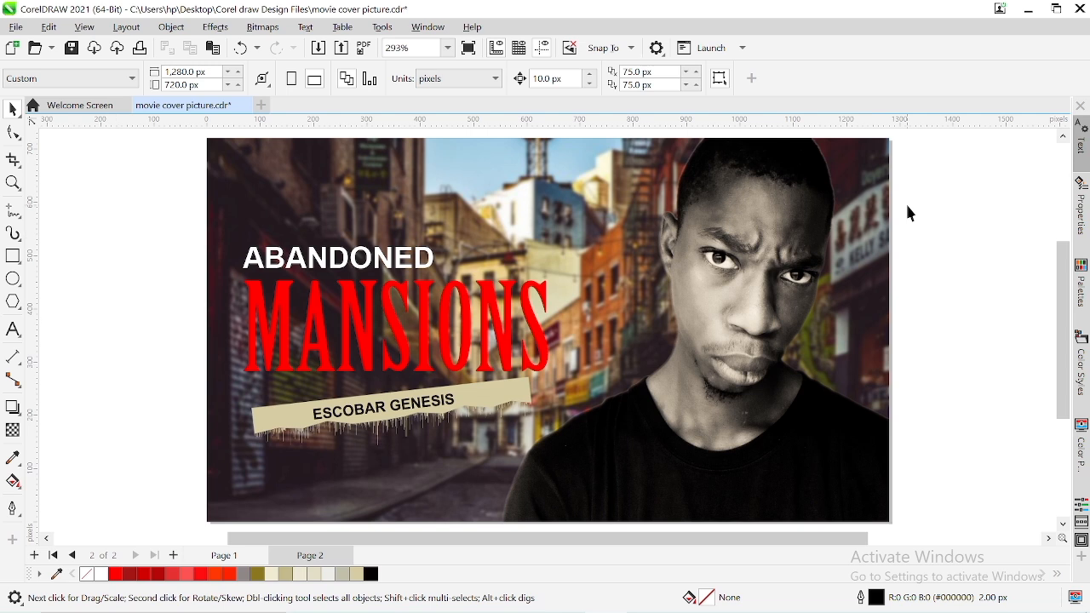
Review the exported movie cover picture.jpg from the desktop in Photos and close it
click(1031, 9)
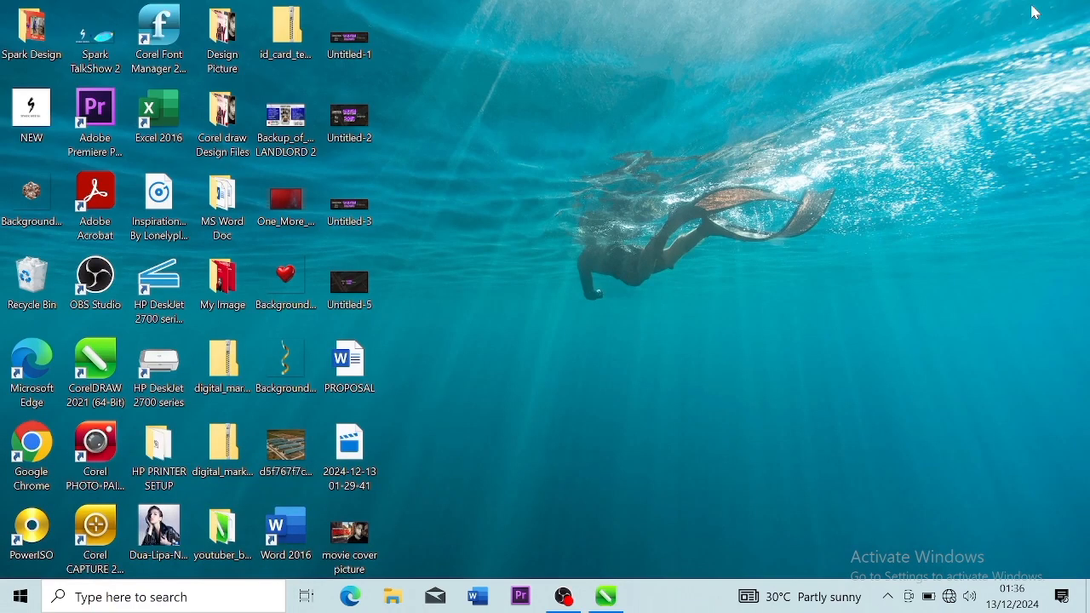
double_click(361, 534)
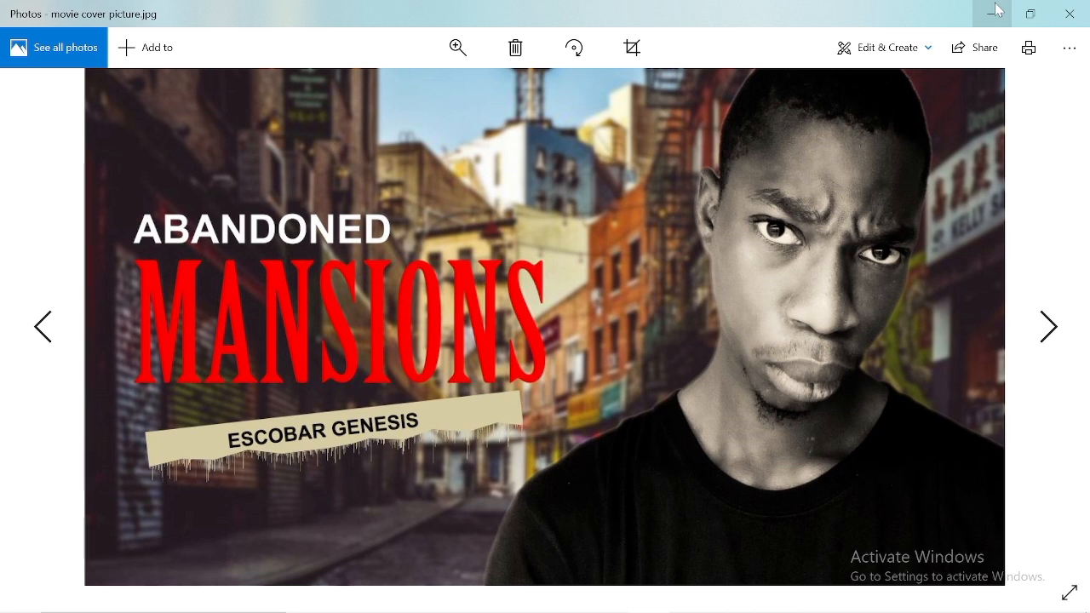
click(1058, 10)
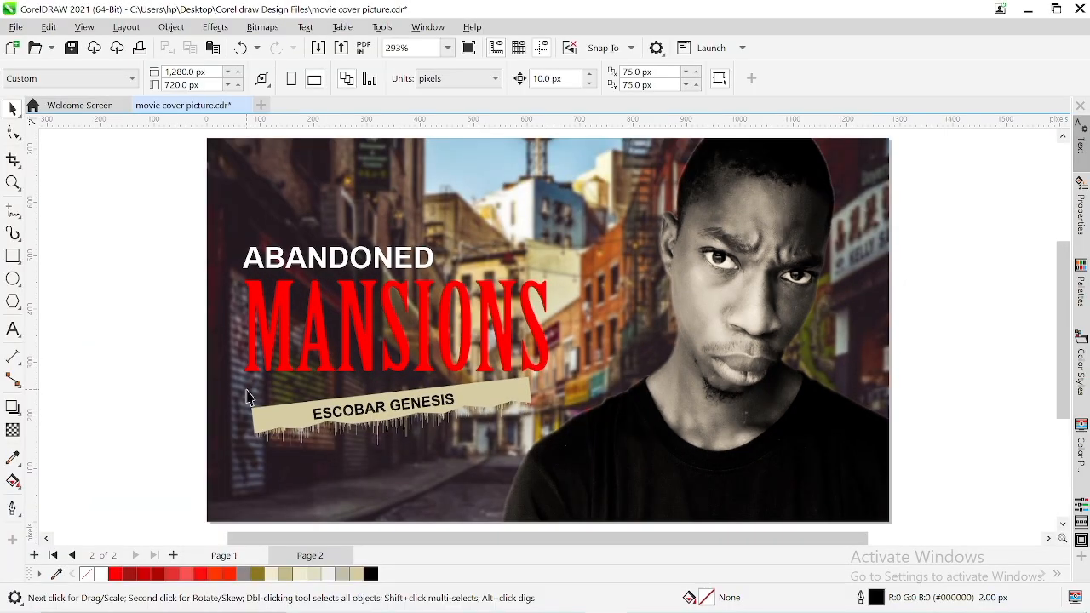